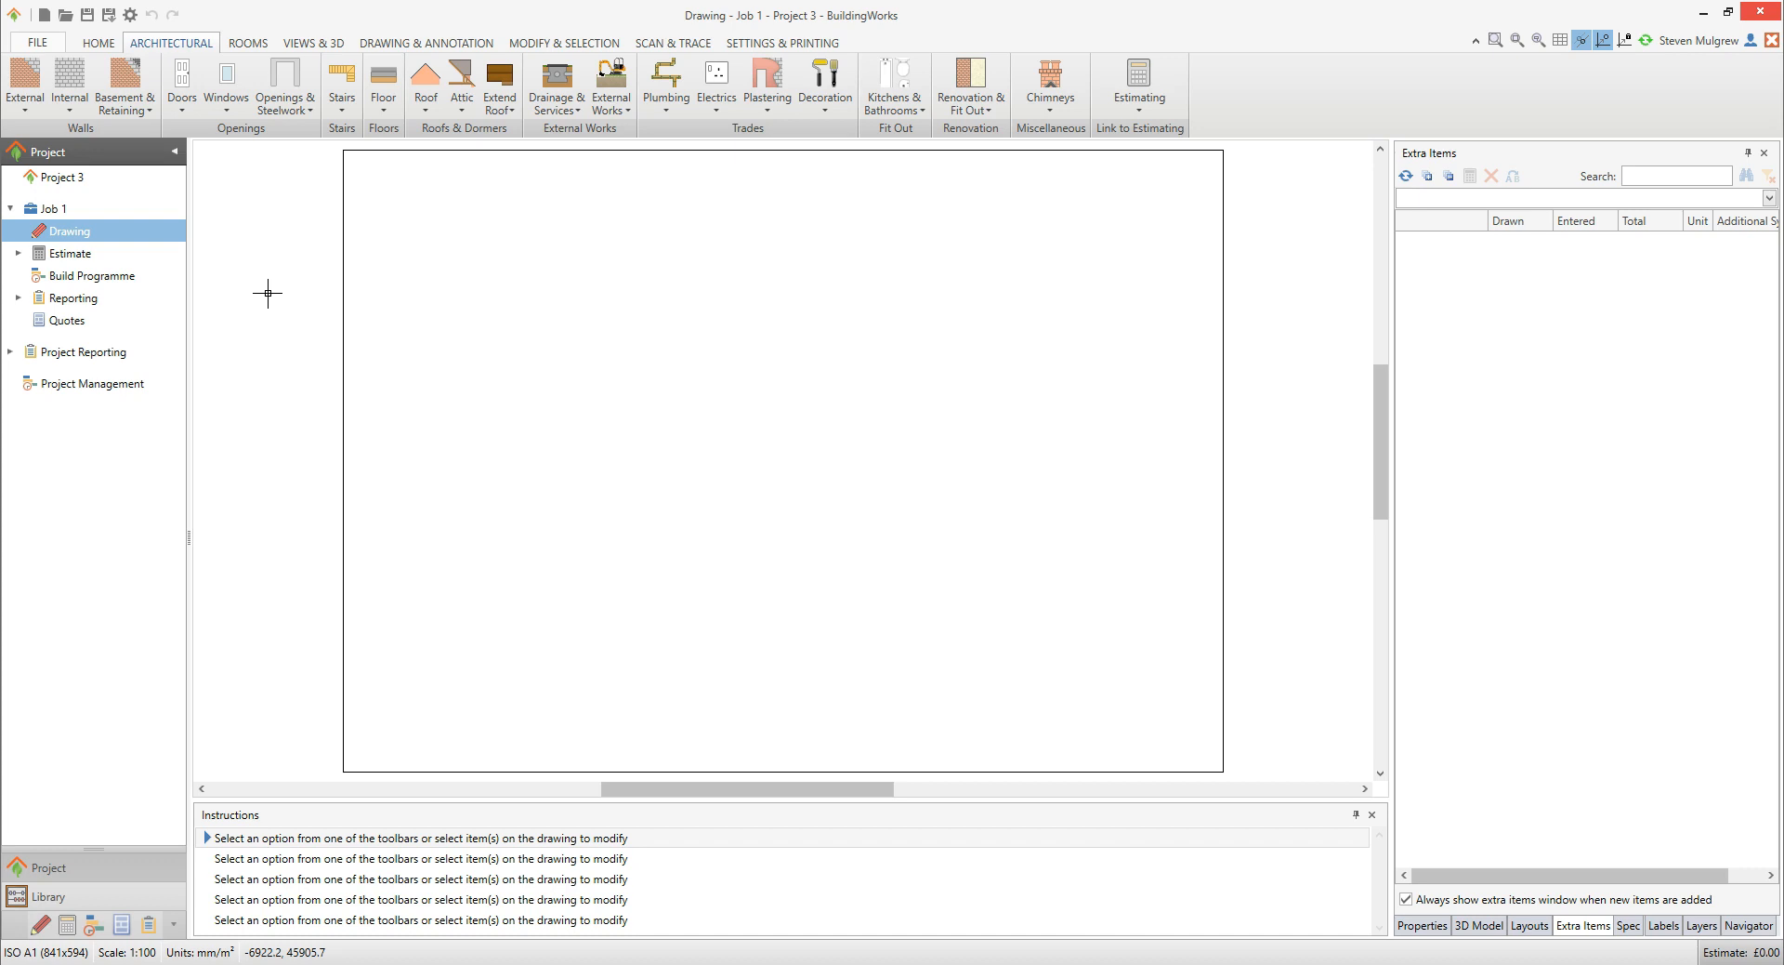
Step: Set up a ground-floor brick and block full fill cavity external wall, Basic Thermal Performance, accepting the default dimensions with foundation included
left_click(30, 104)
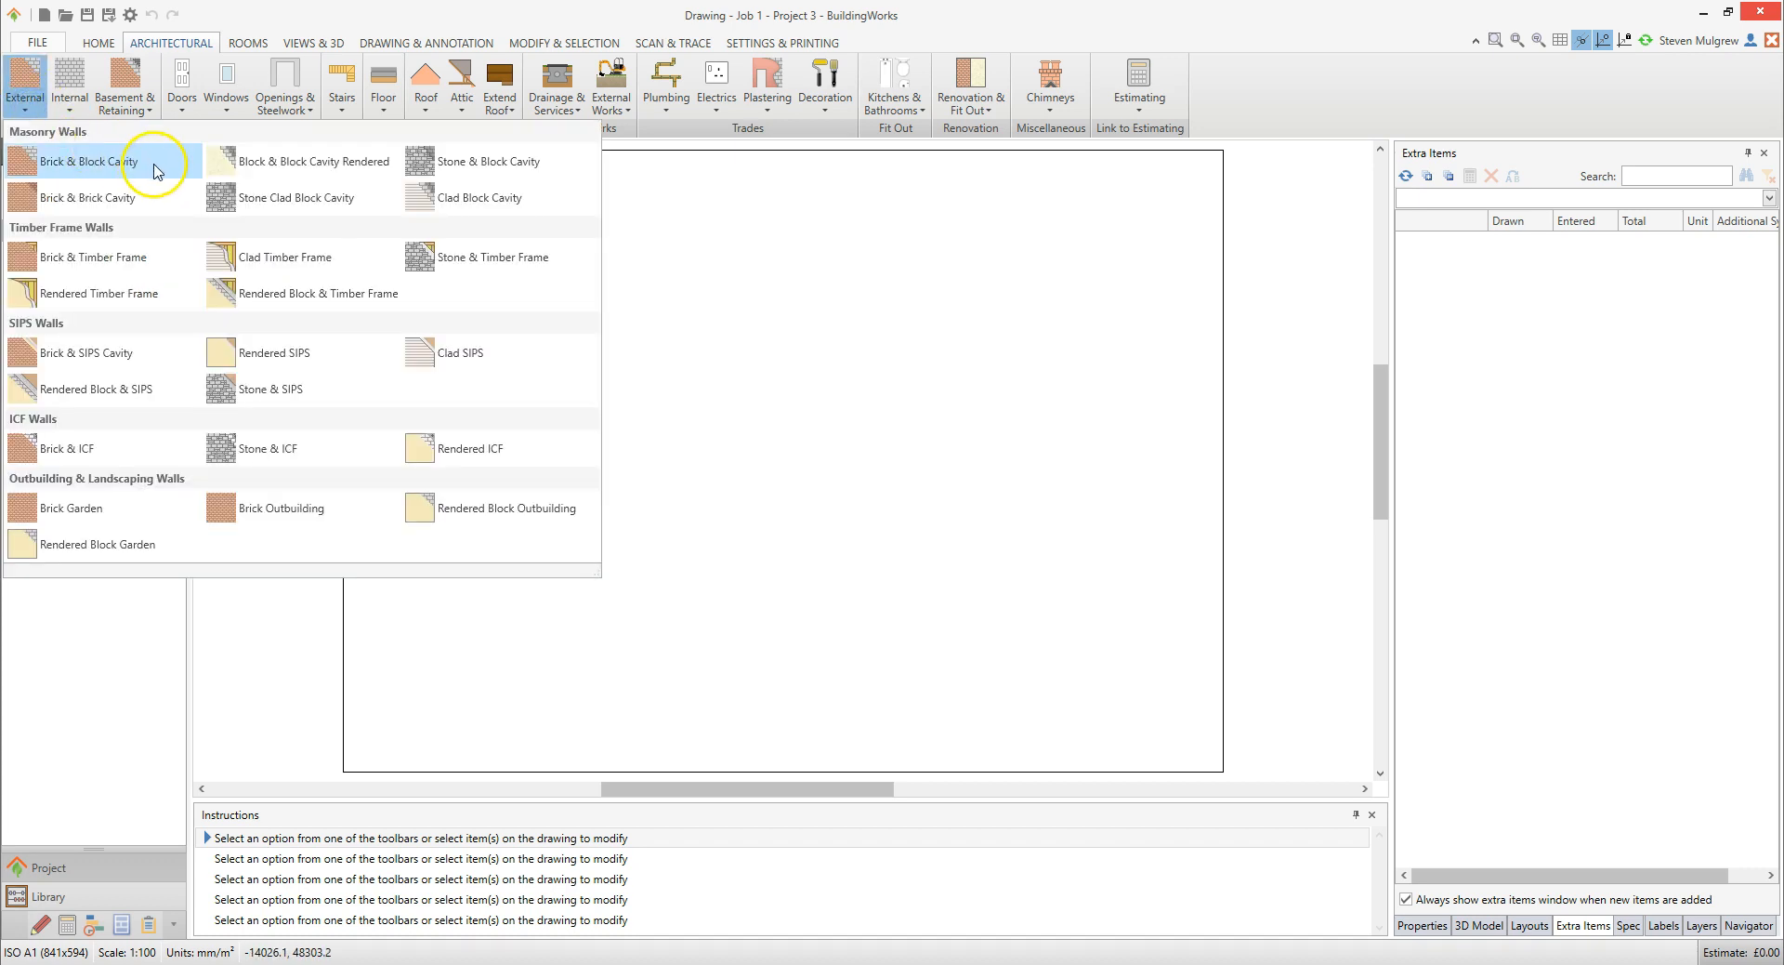
left_click(154, 167)
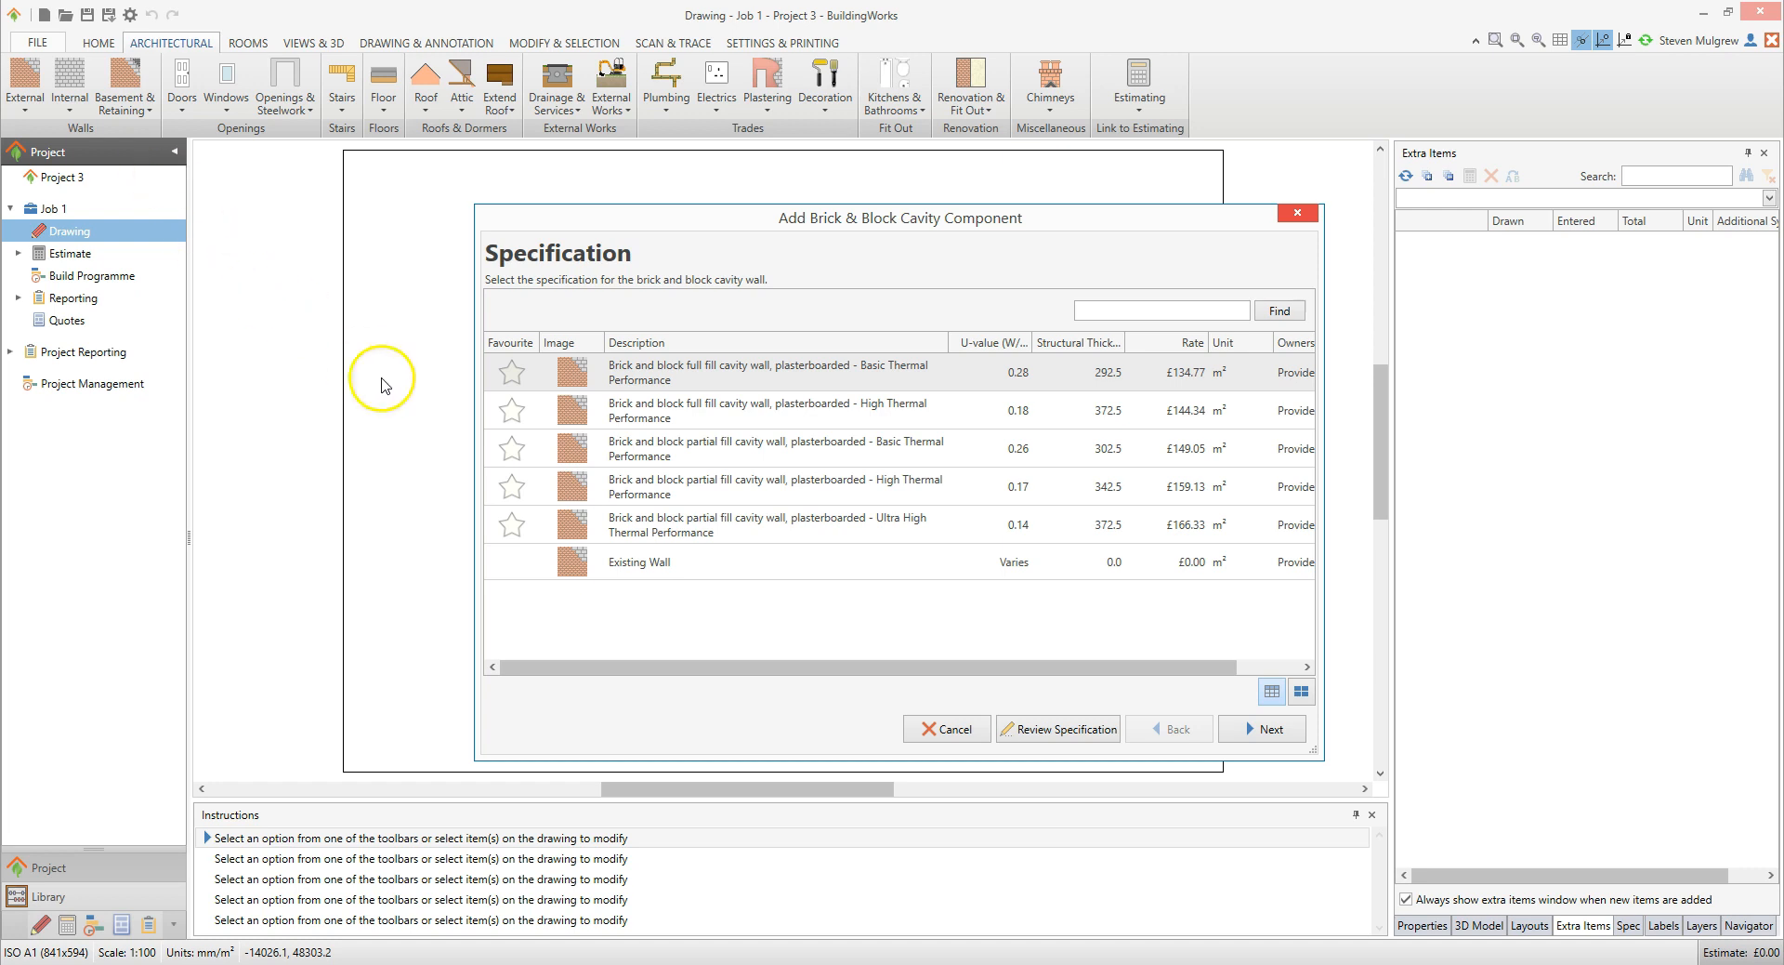
left_click(1290, 741)
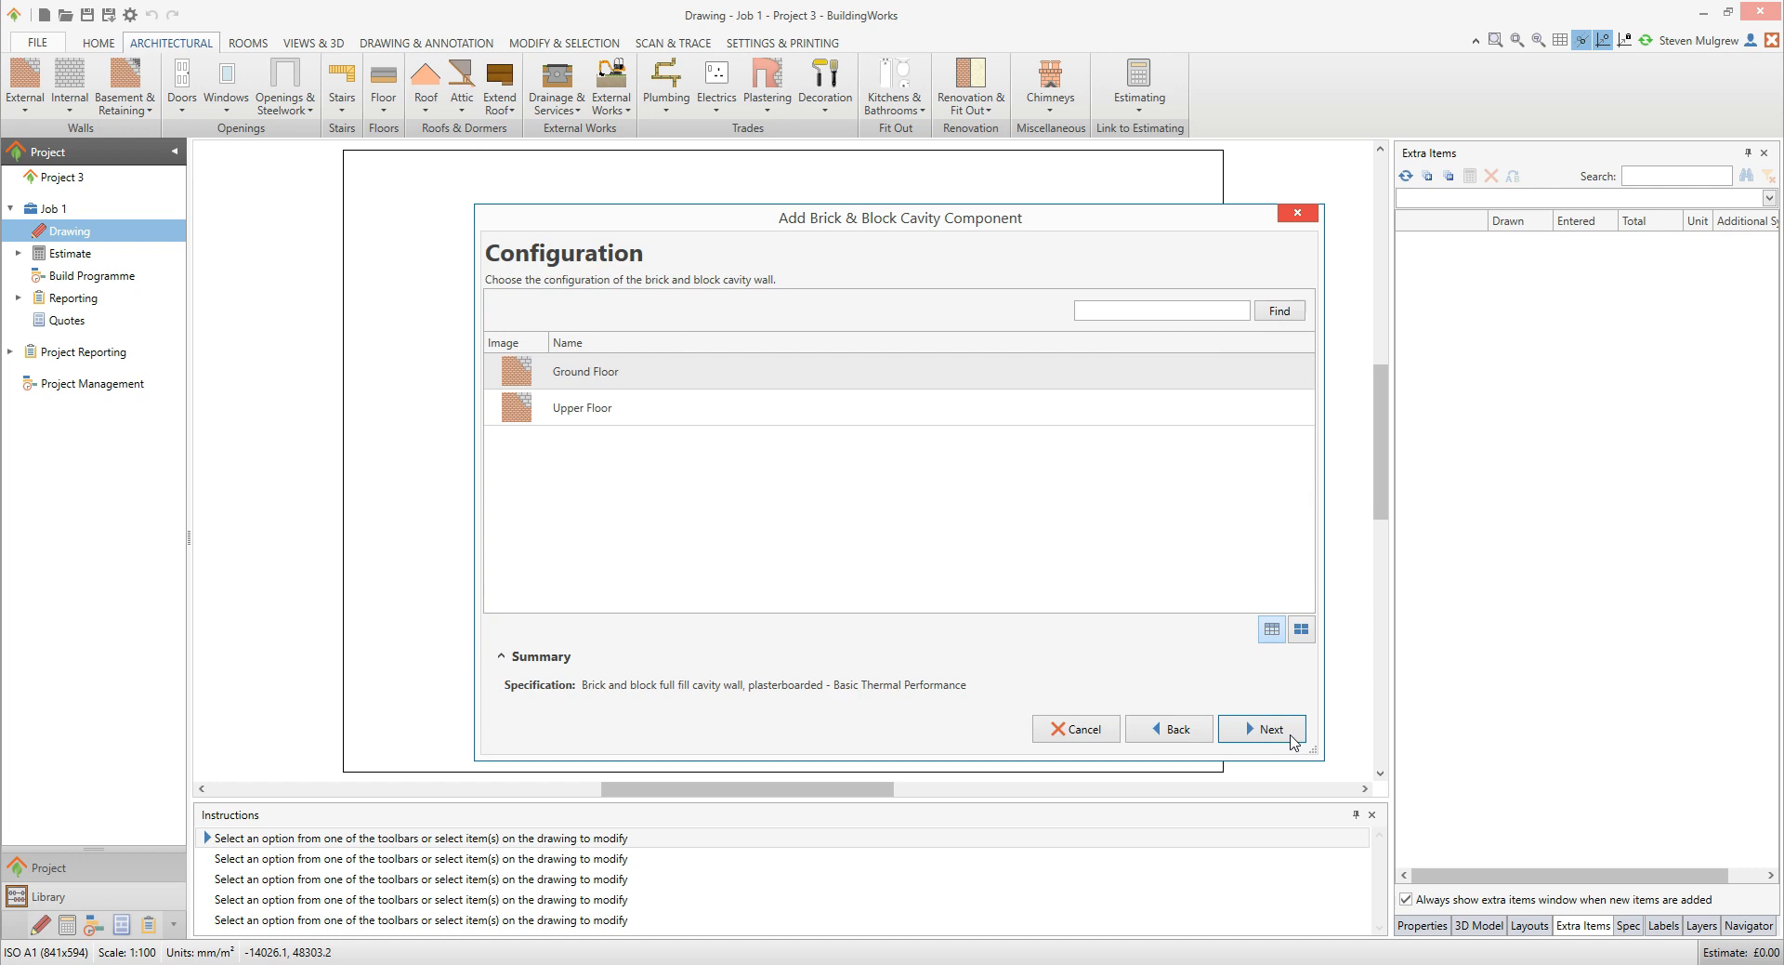
left_click(1290, 741)
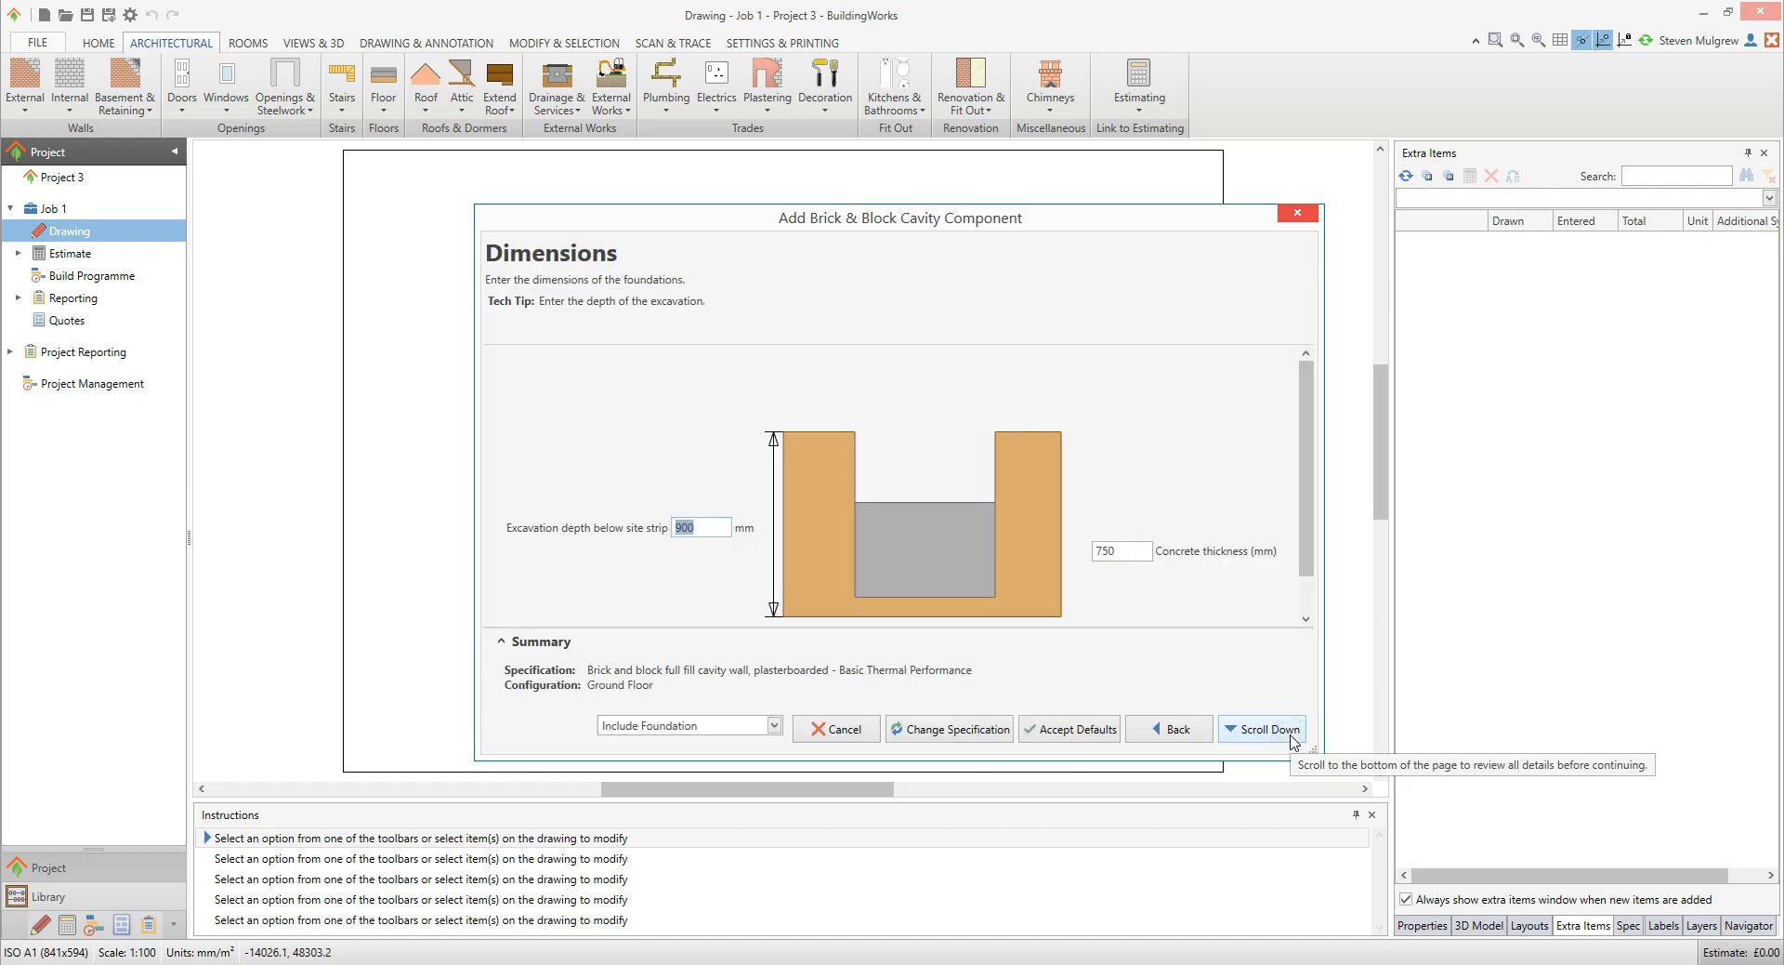
left_click(1104, 738)
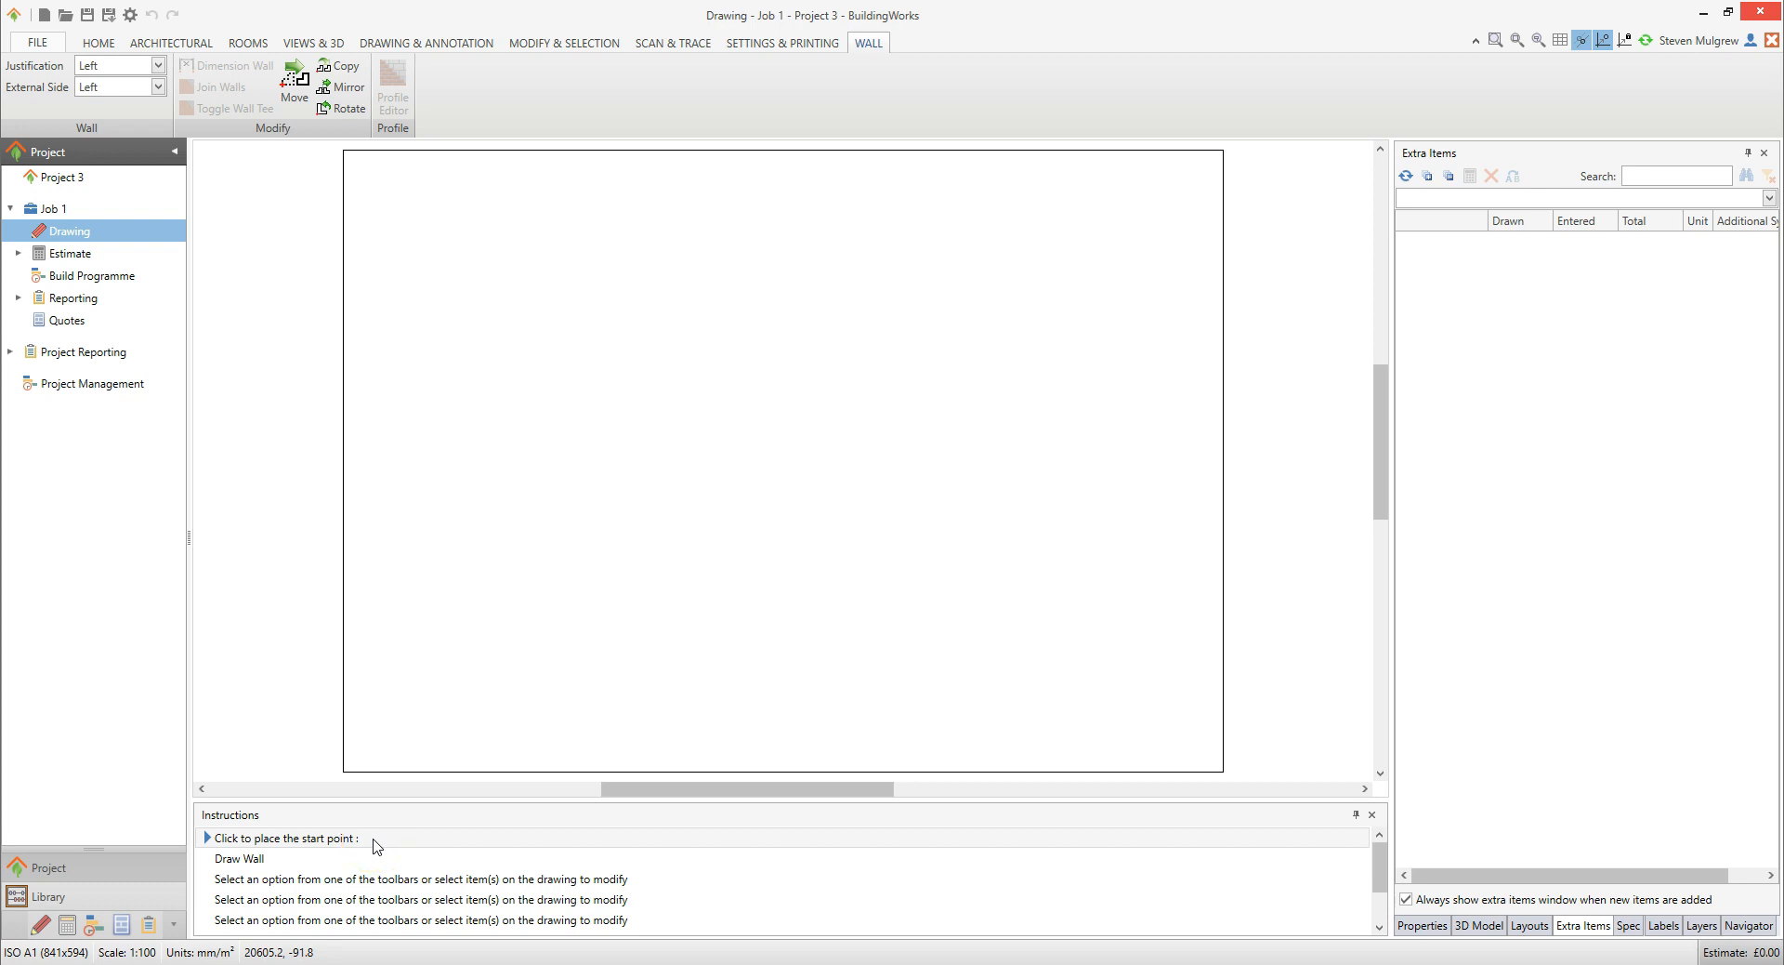
Step: Draw the straight horizontal upper wall of a building outline near the sheet's upper-left corner
scroll(447, 242, "up", 1)
scroll(447, 242, "up", 1)
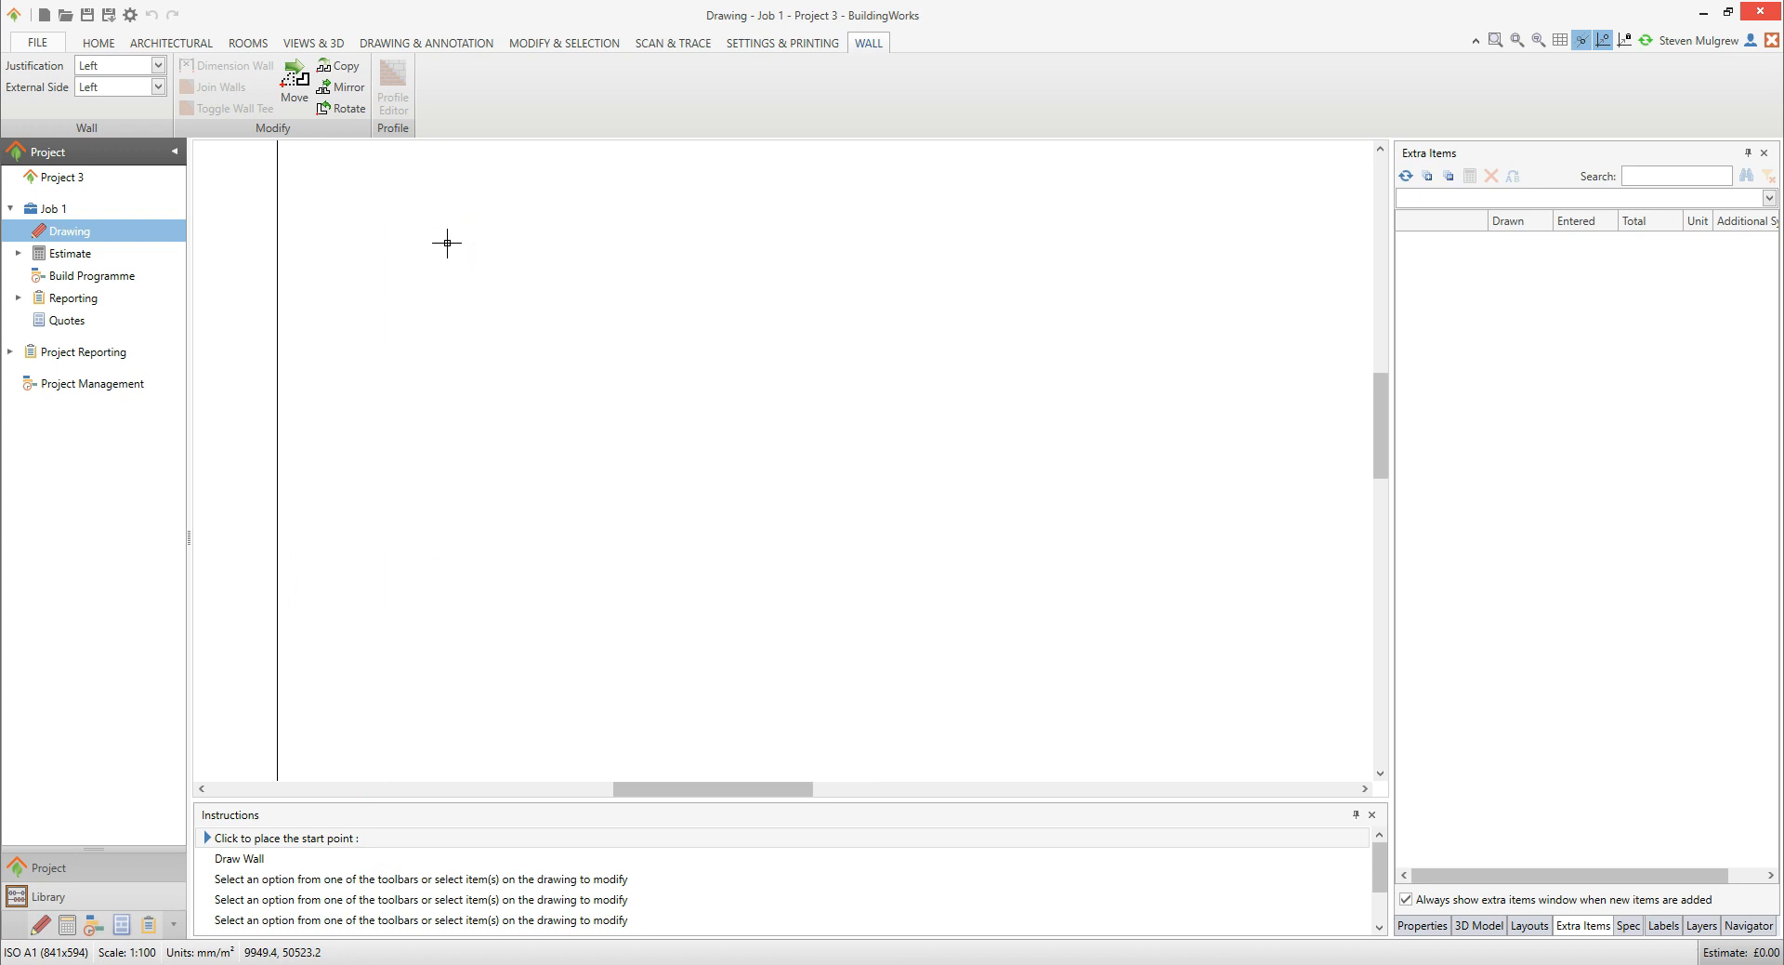
middle_click_drag(447, 242, 447, 348)
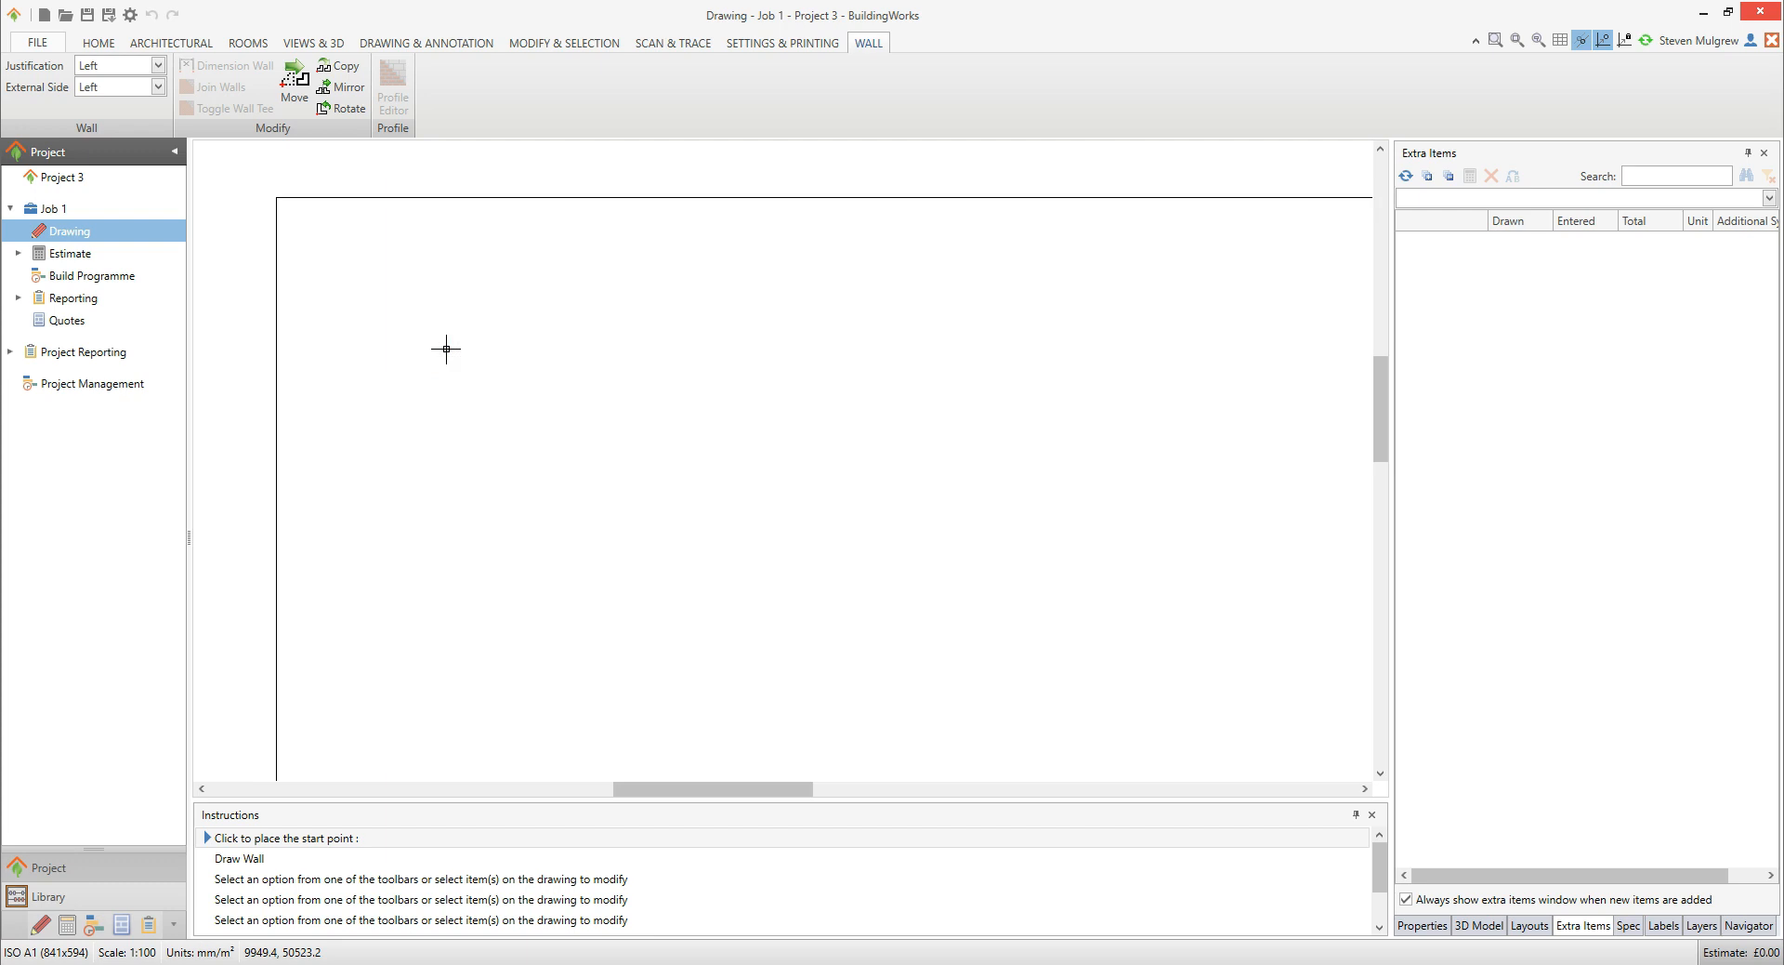
left_click(415, 326)
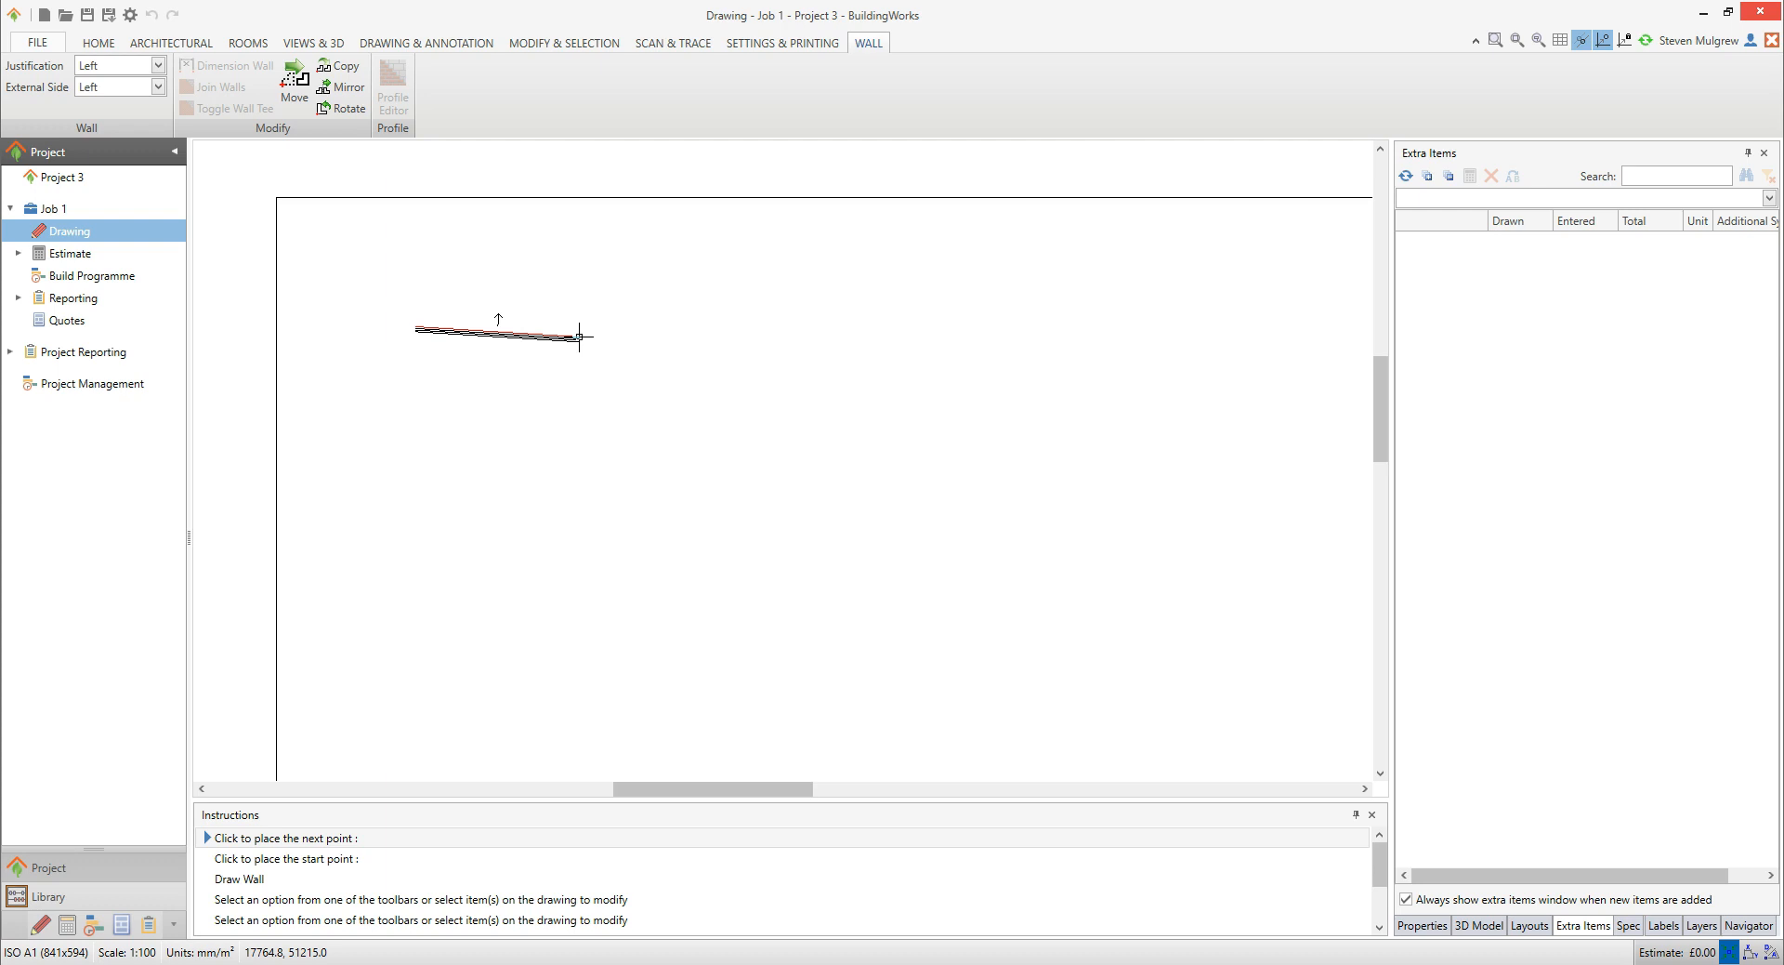
left_click(603, 336)
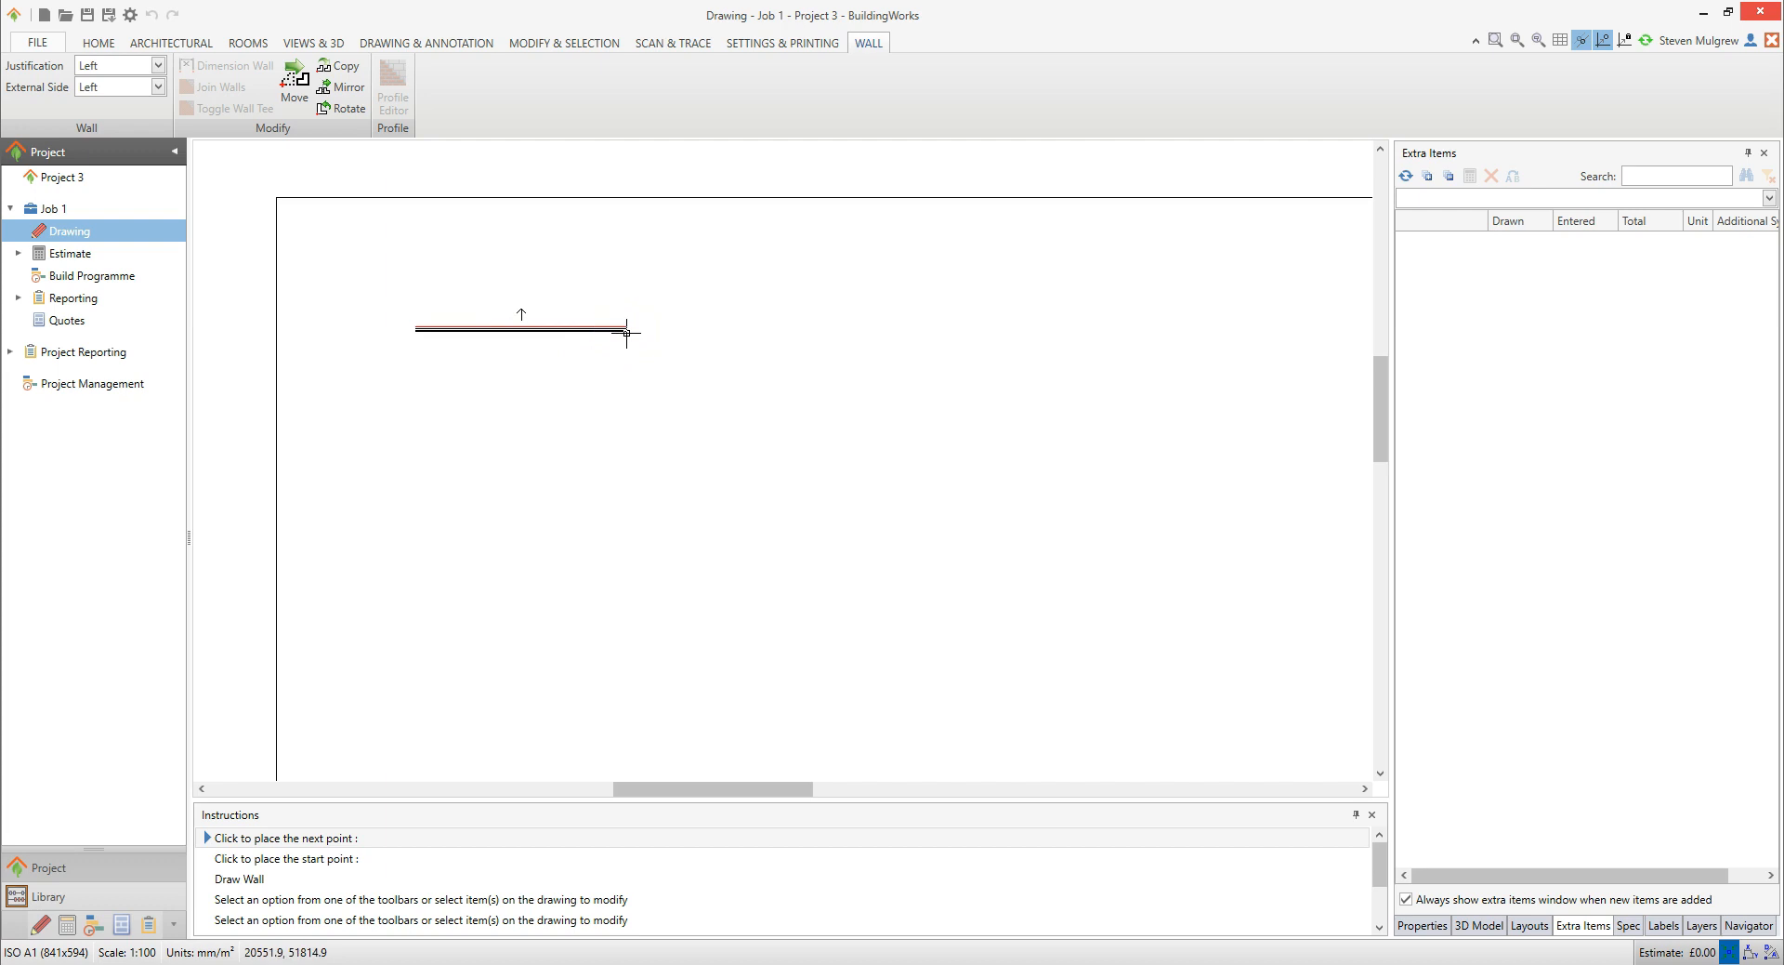
left_click(627, 332)
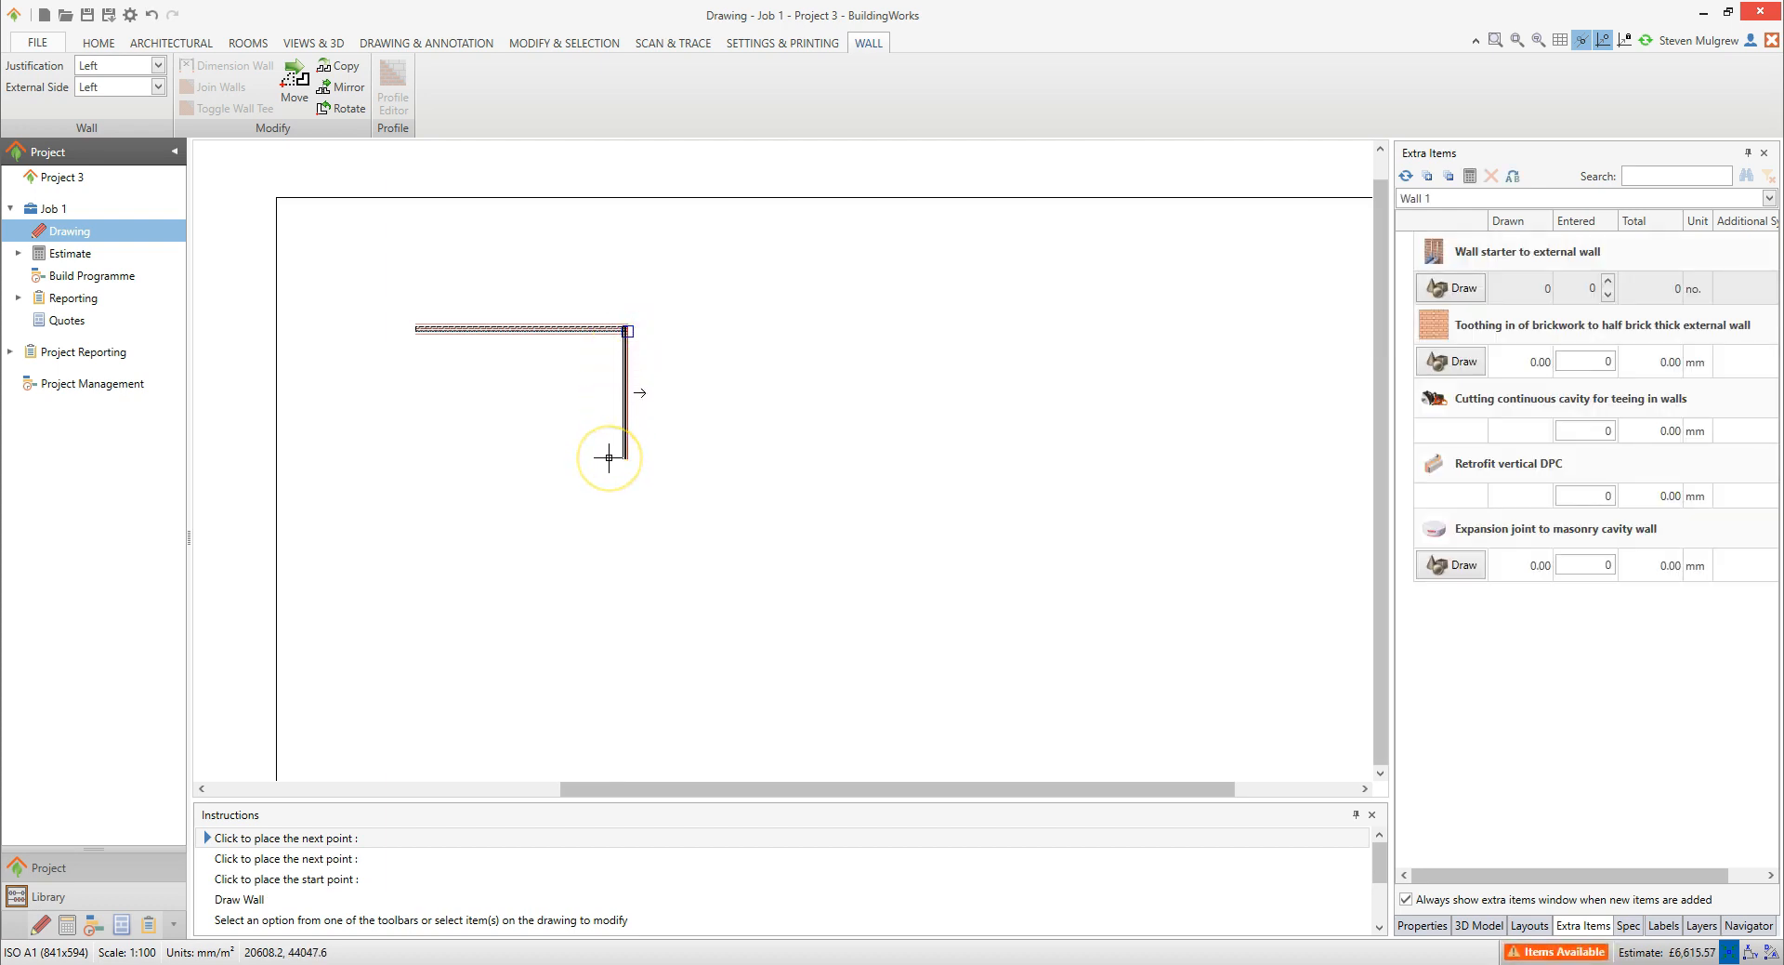
Step: Draw the remaining walls down, left, up and around to close the L-shaped outline, then end the wall run
left_click(603, 501)
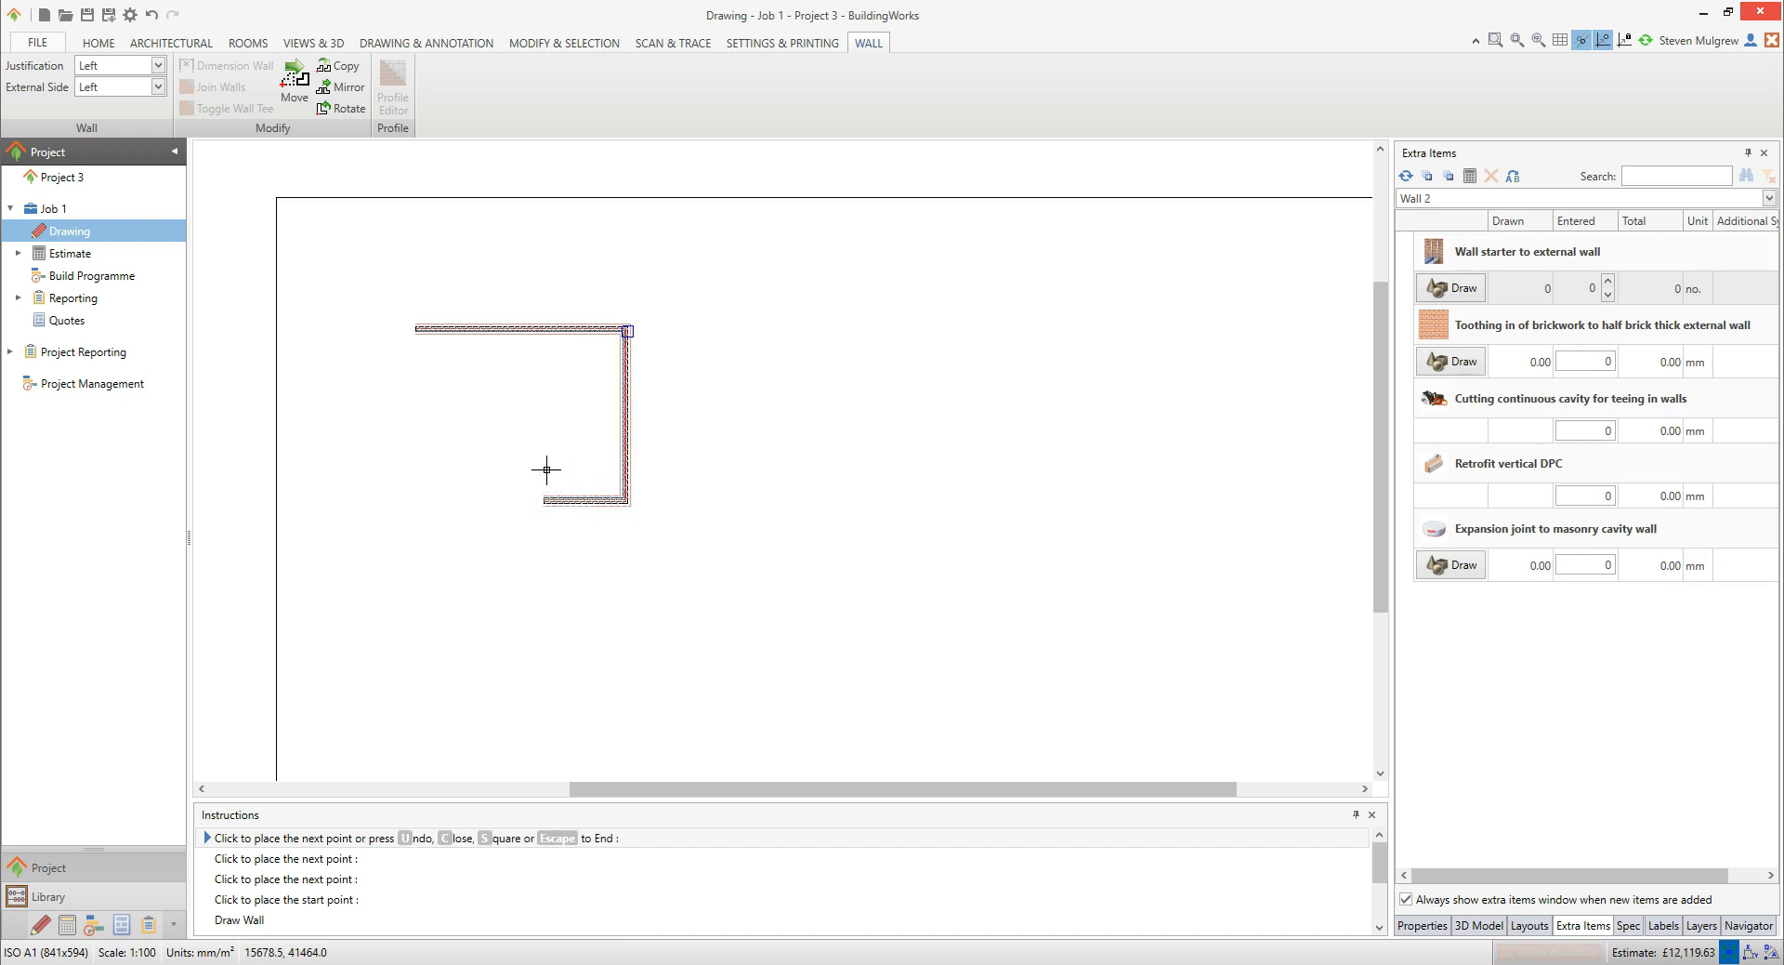
left_click(544, 478)
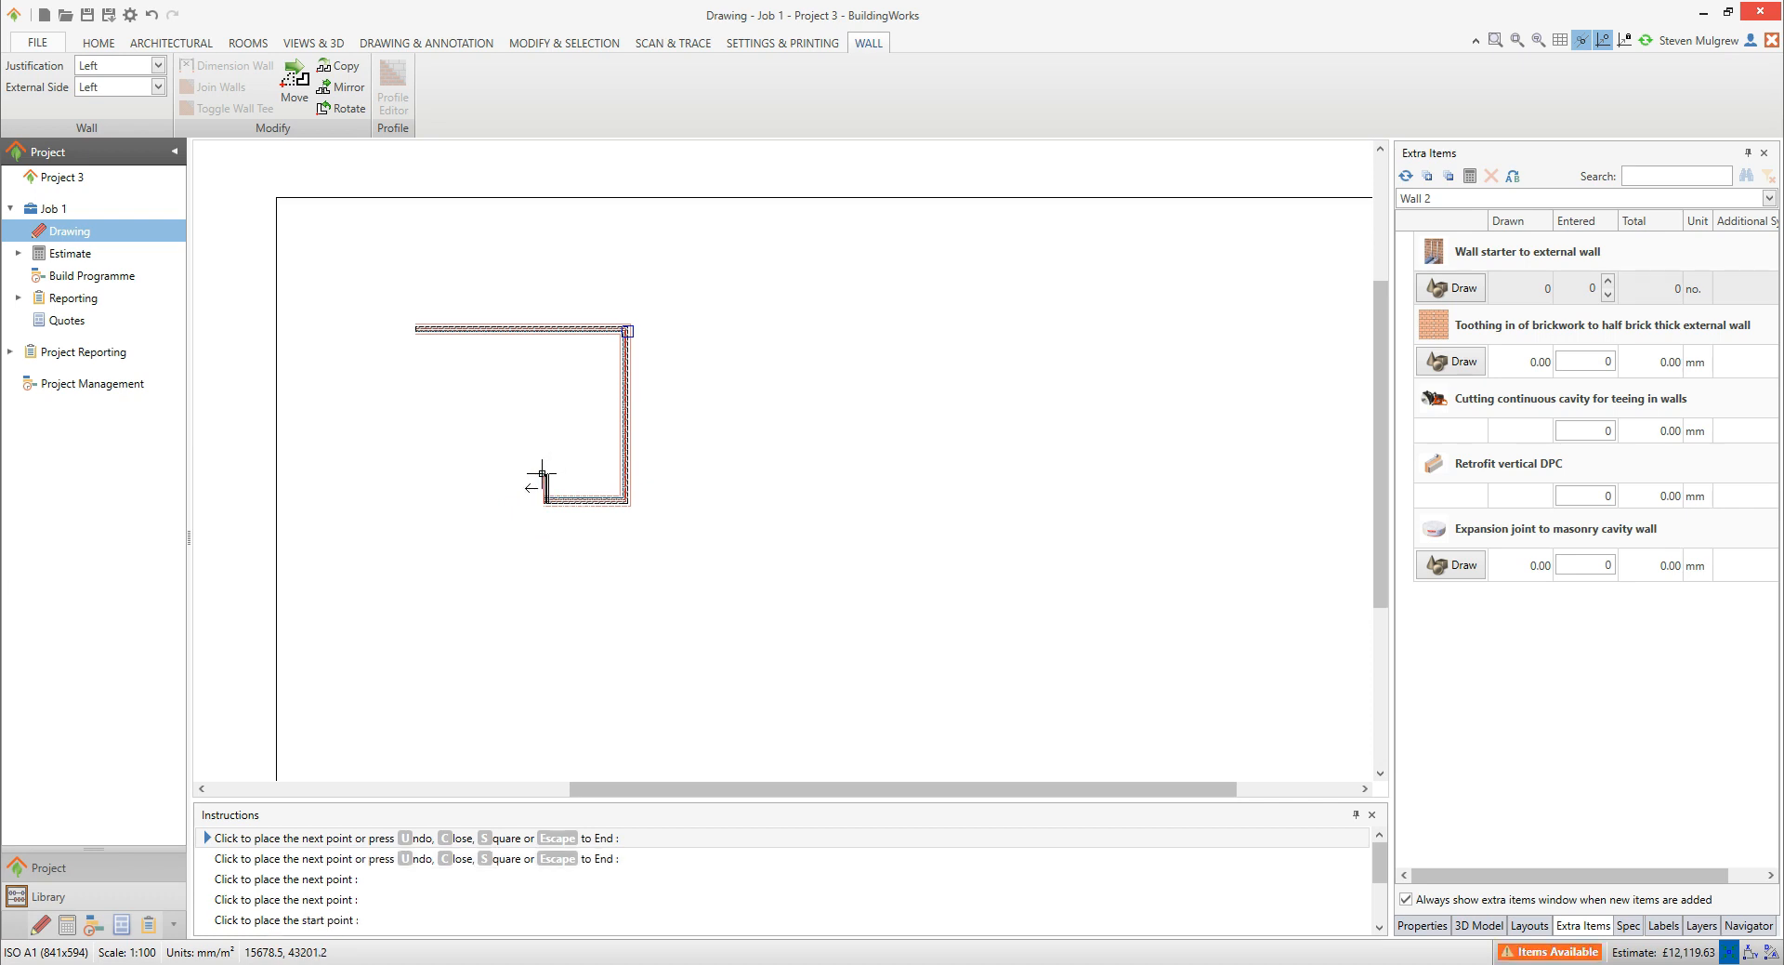
left_click(543, 474)
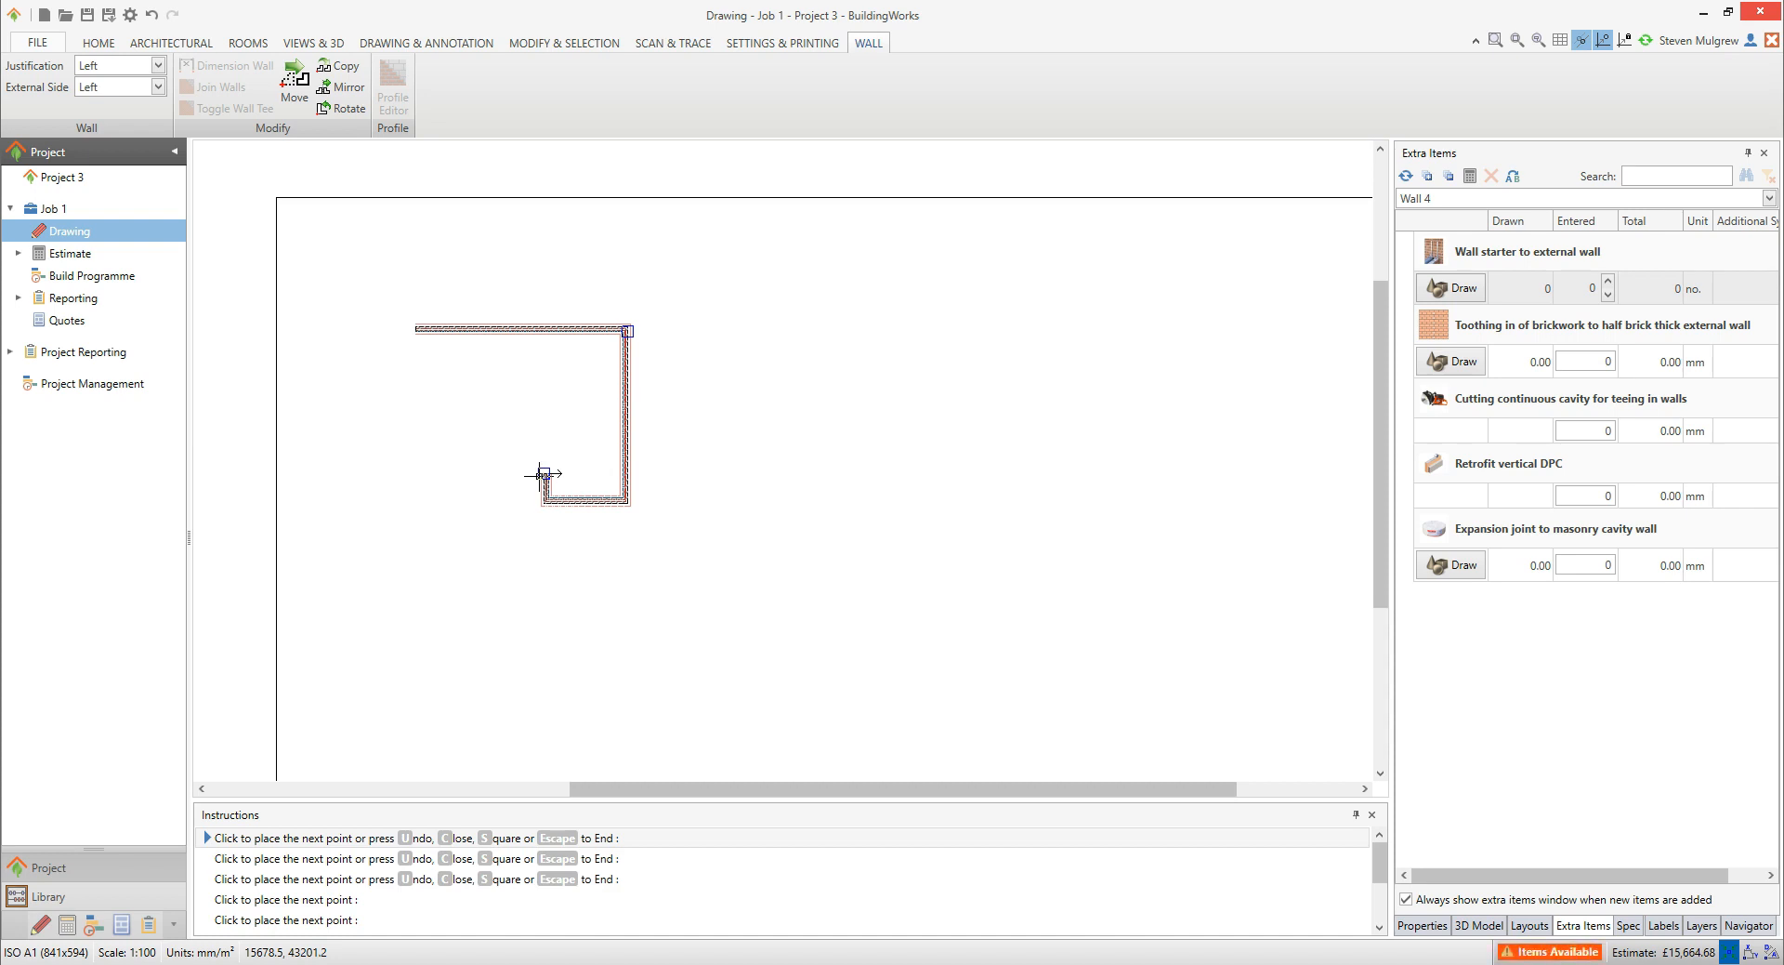
left_click(540, 475)
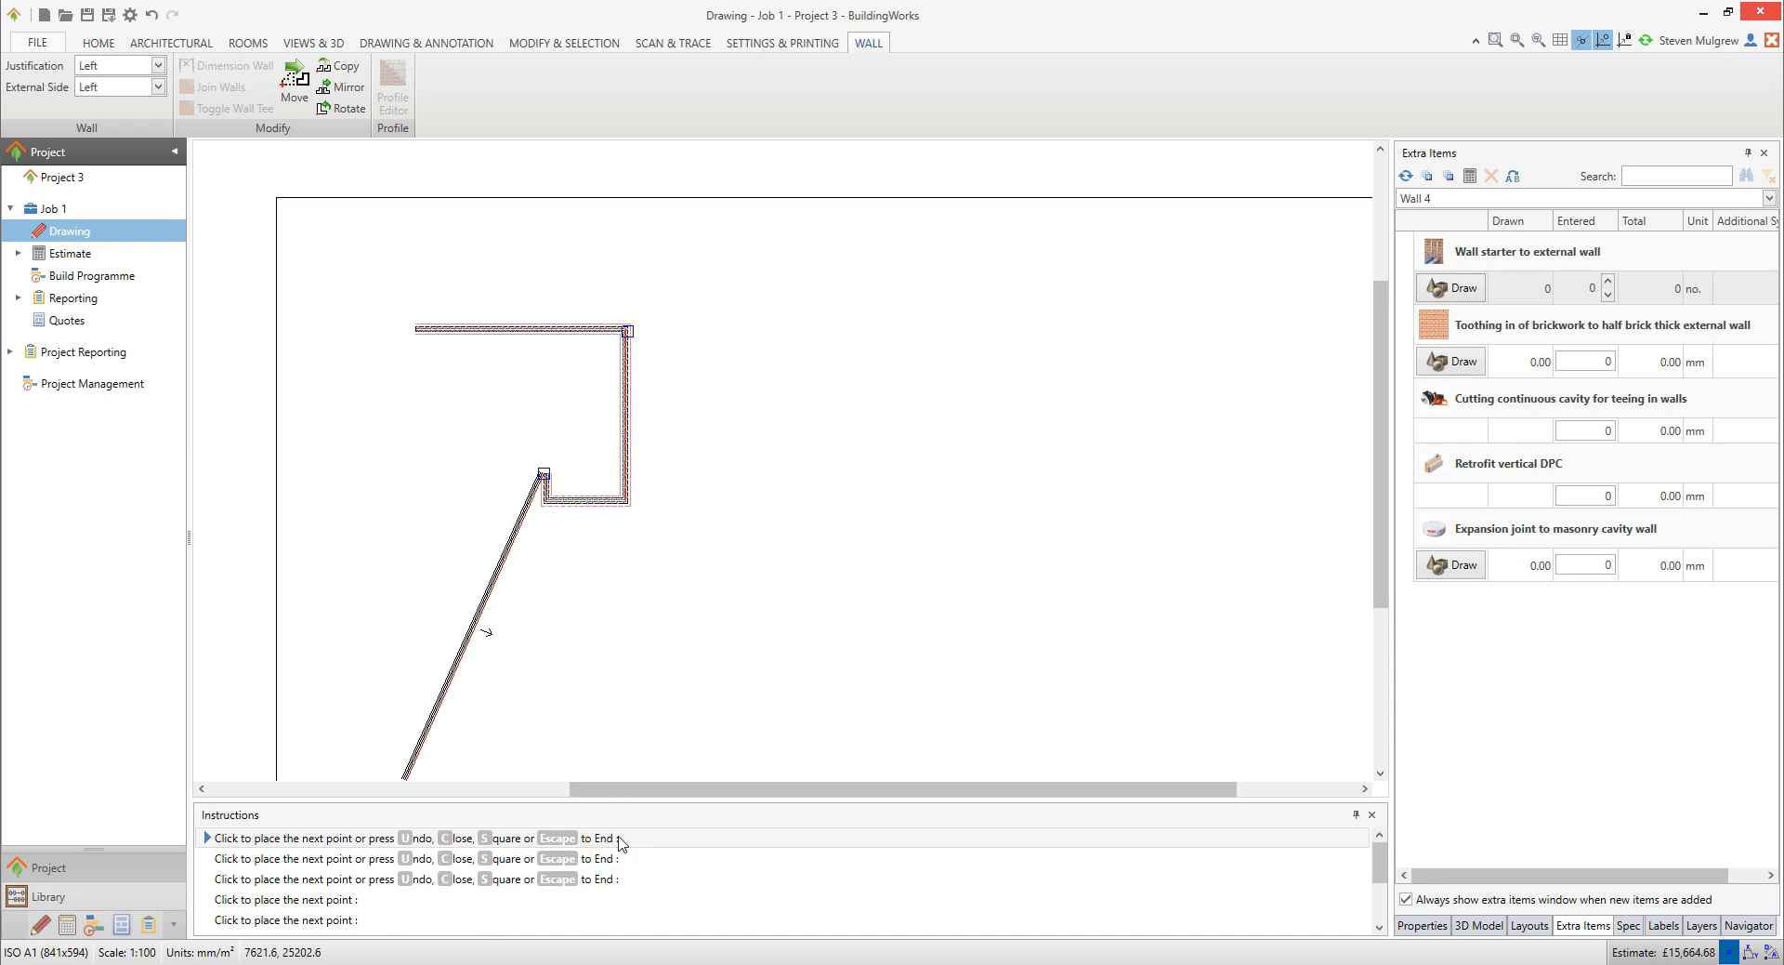
left_click(545, 471)
key("Escape")
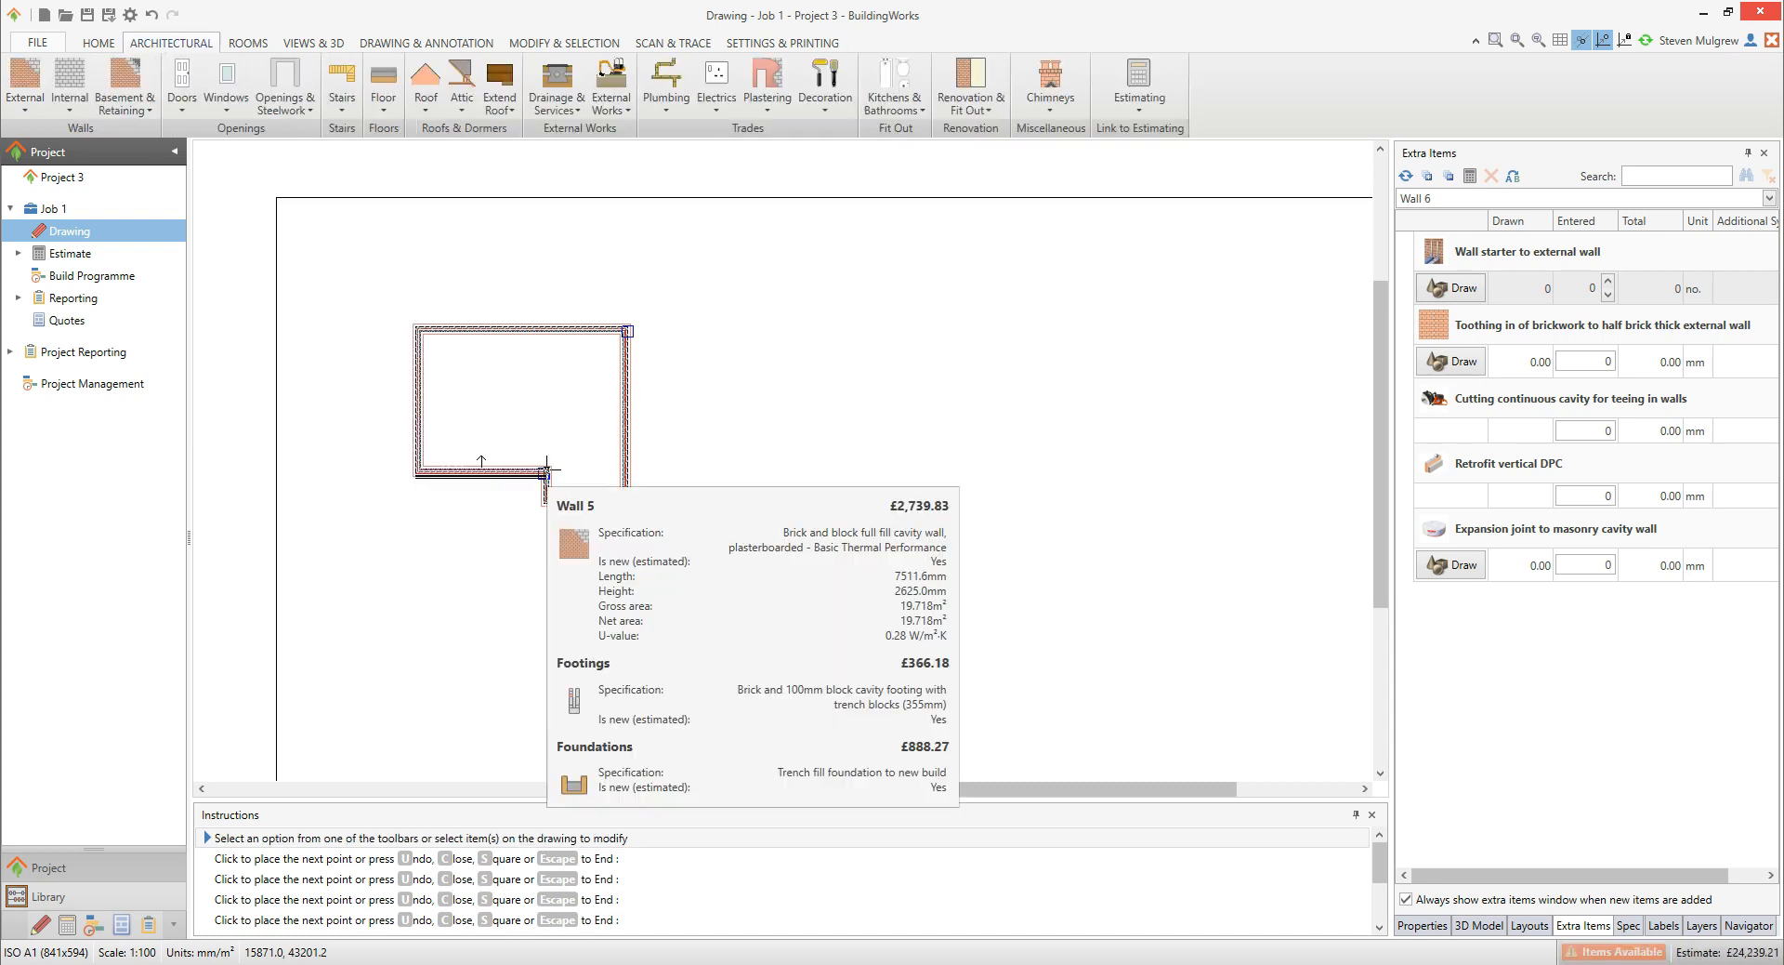
left_click(581, 410)
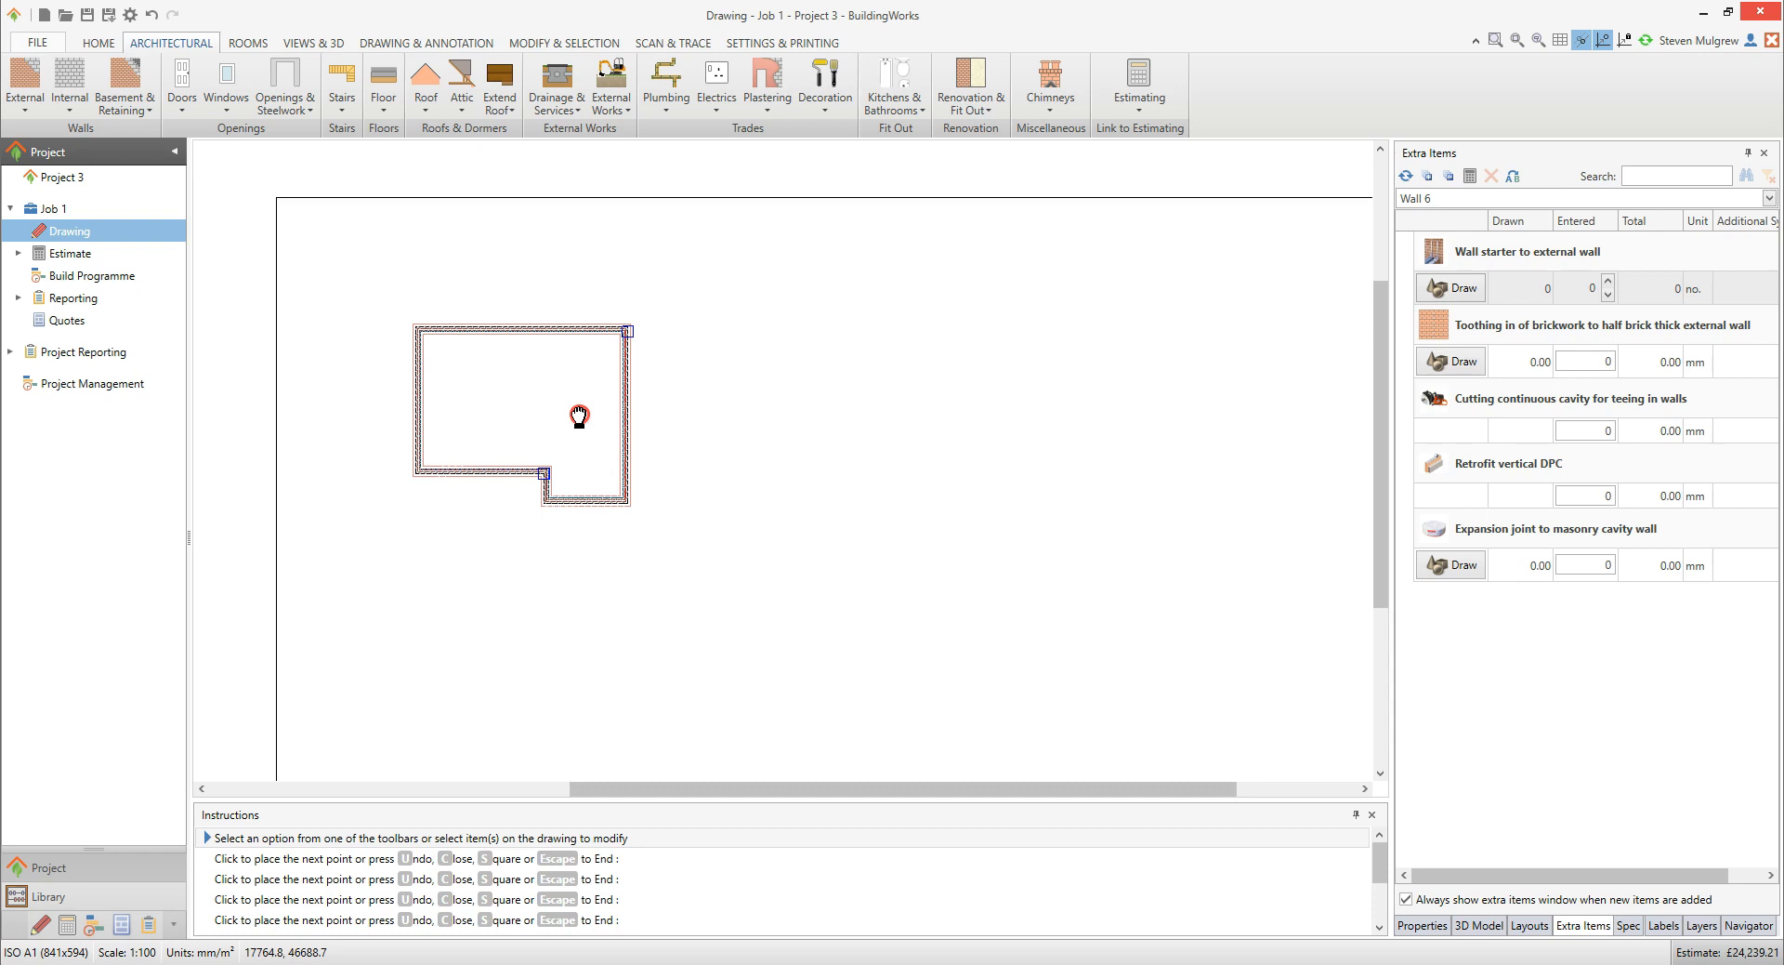
Step: Start a second outline right of the first, show live dimensions, and draw its upper wall 10500 mm to the right
right_click(579, 417)
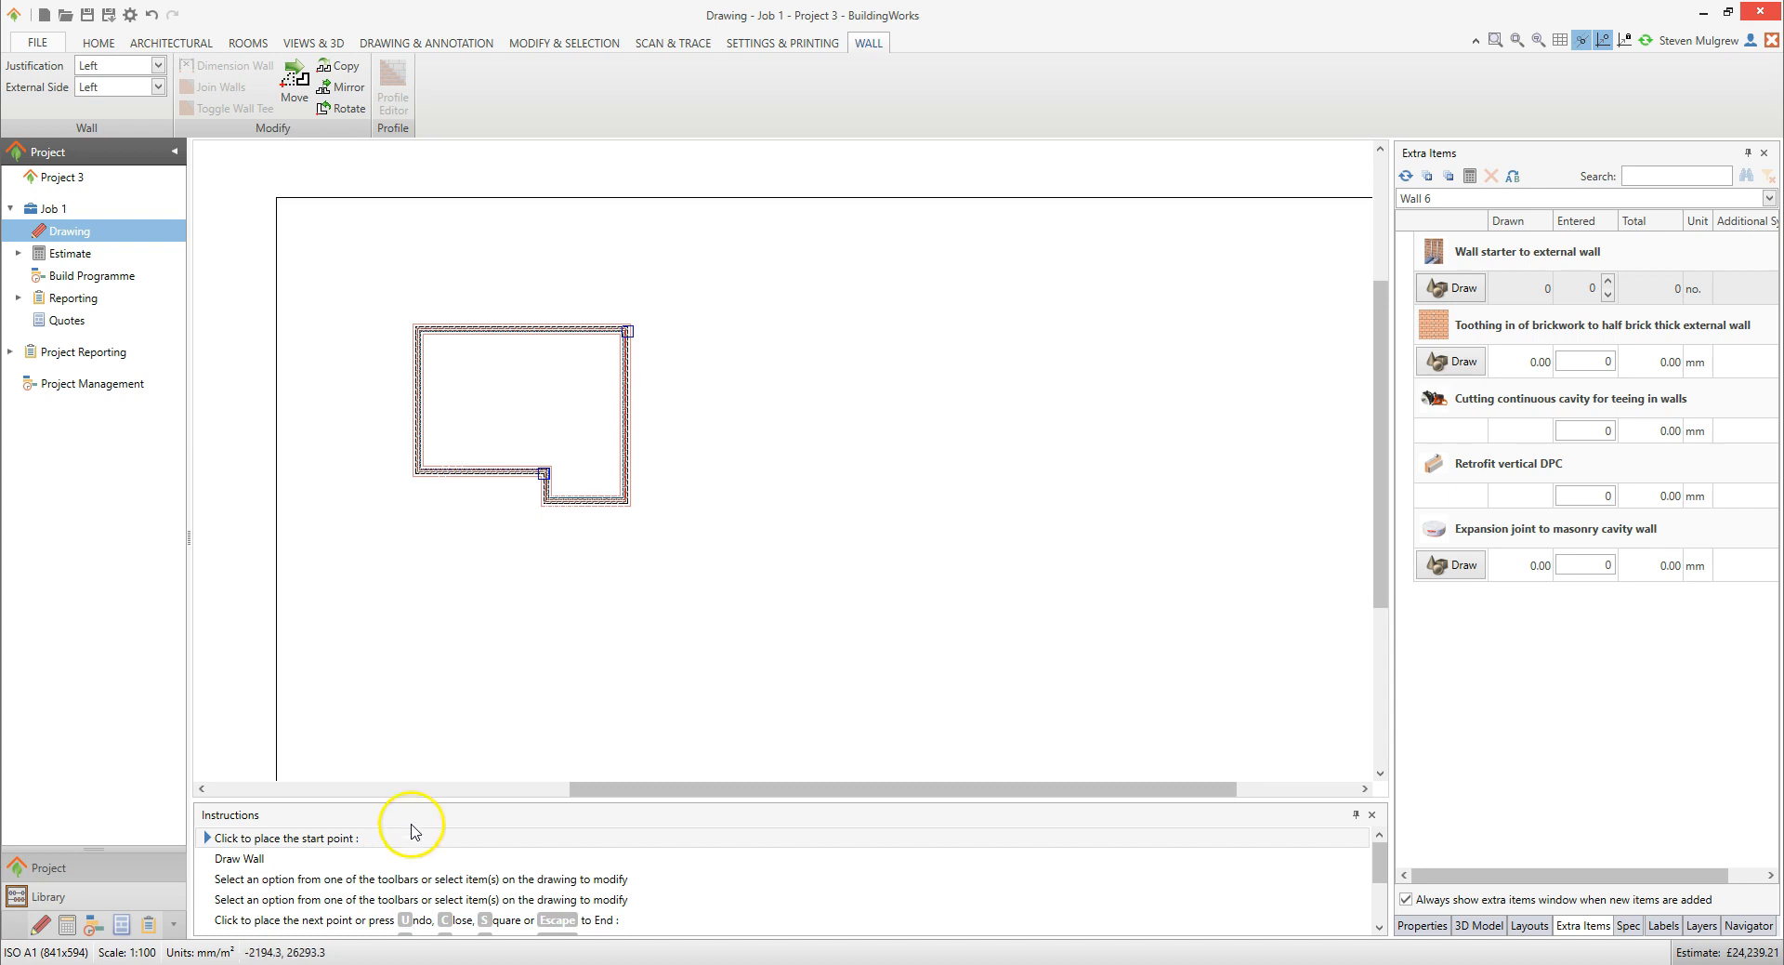
left_click(718, 328)
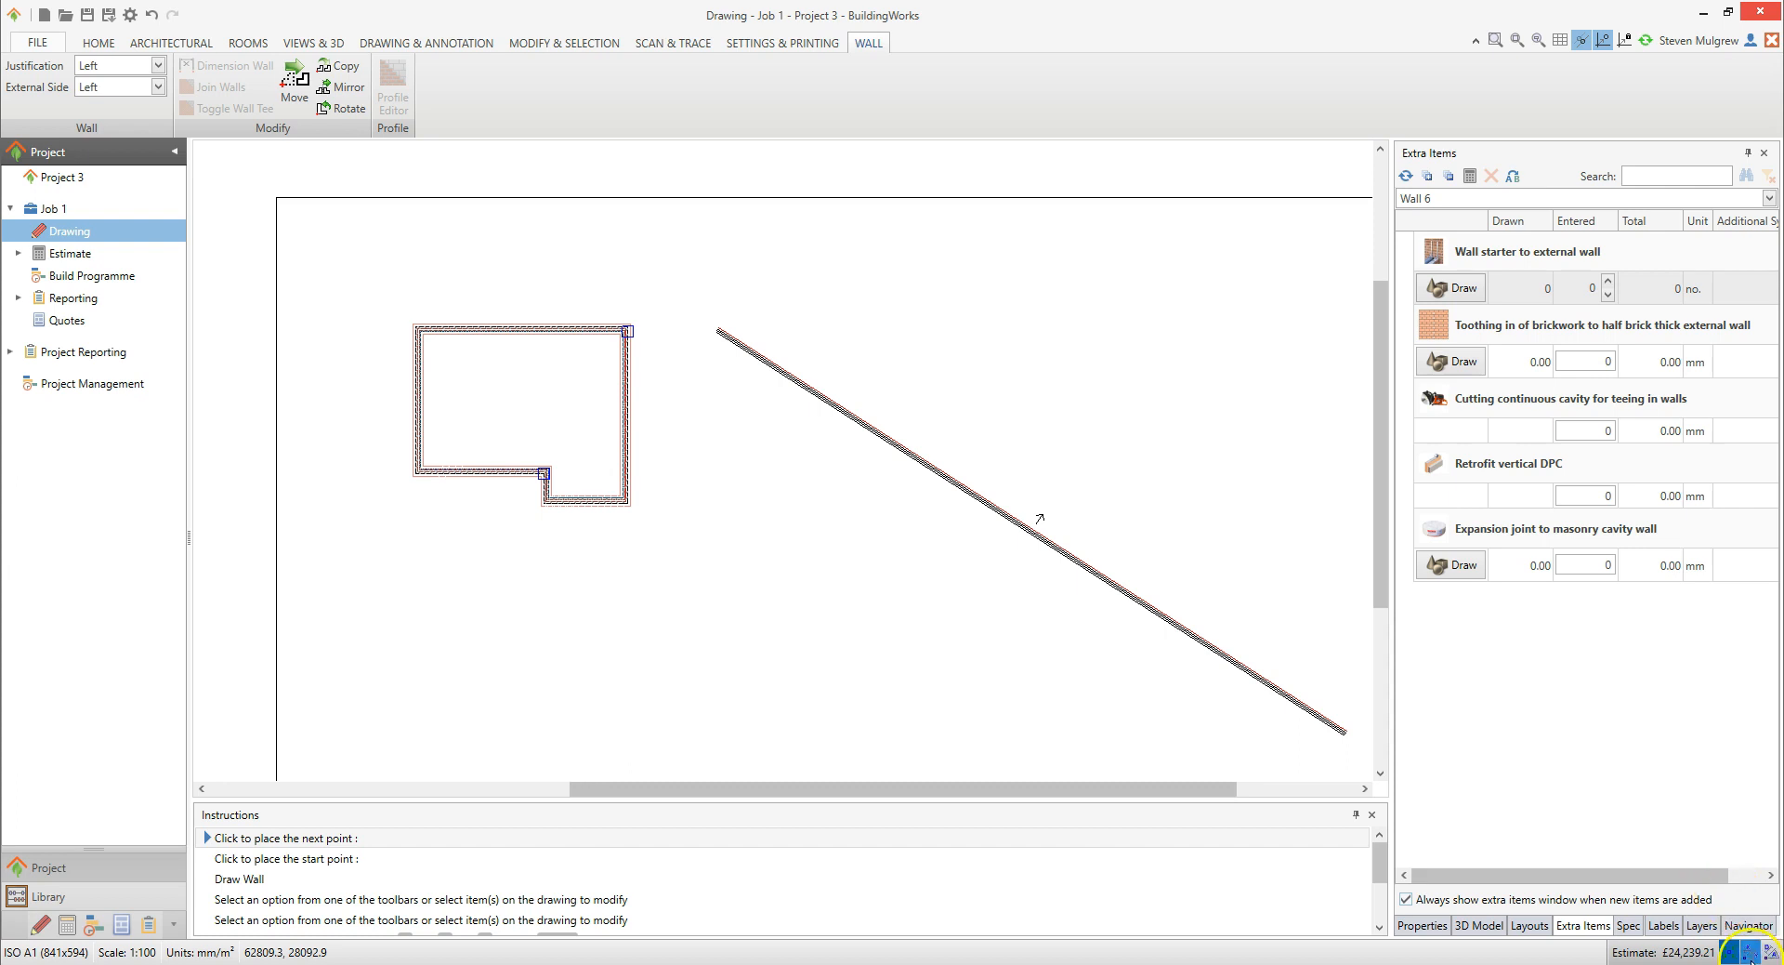
left_click(1301, 617)
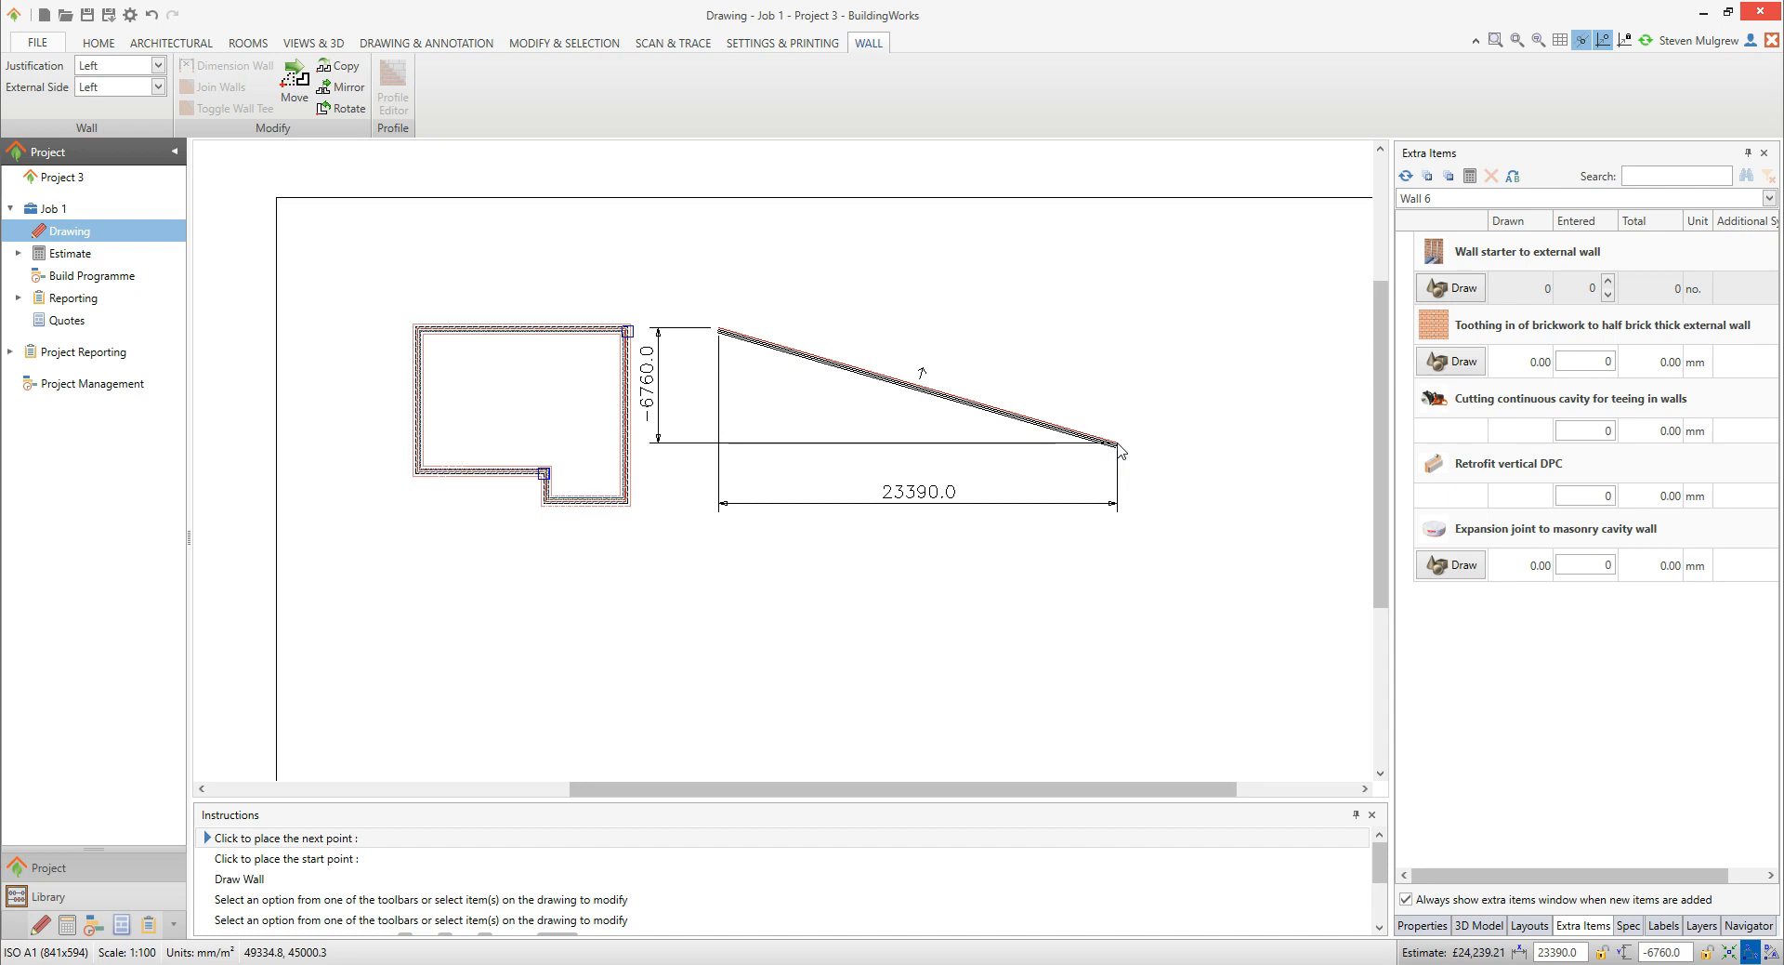
key("Right")
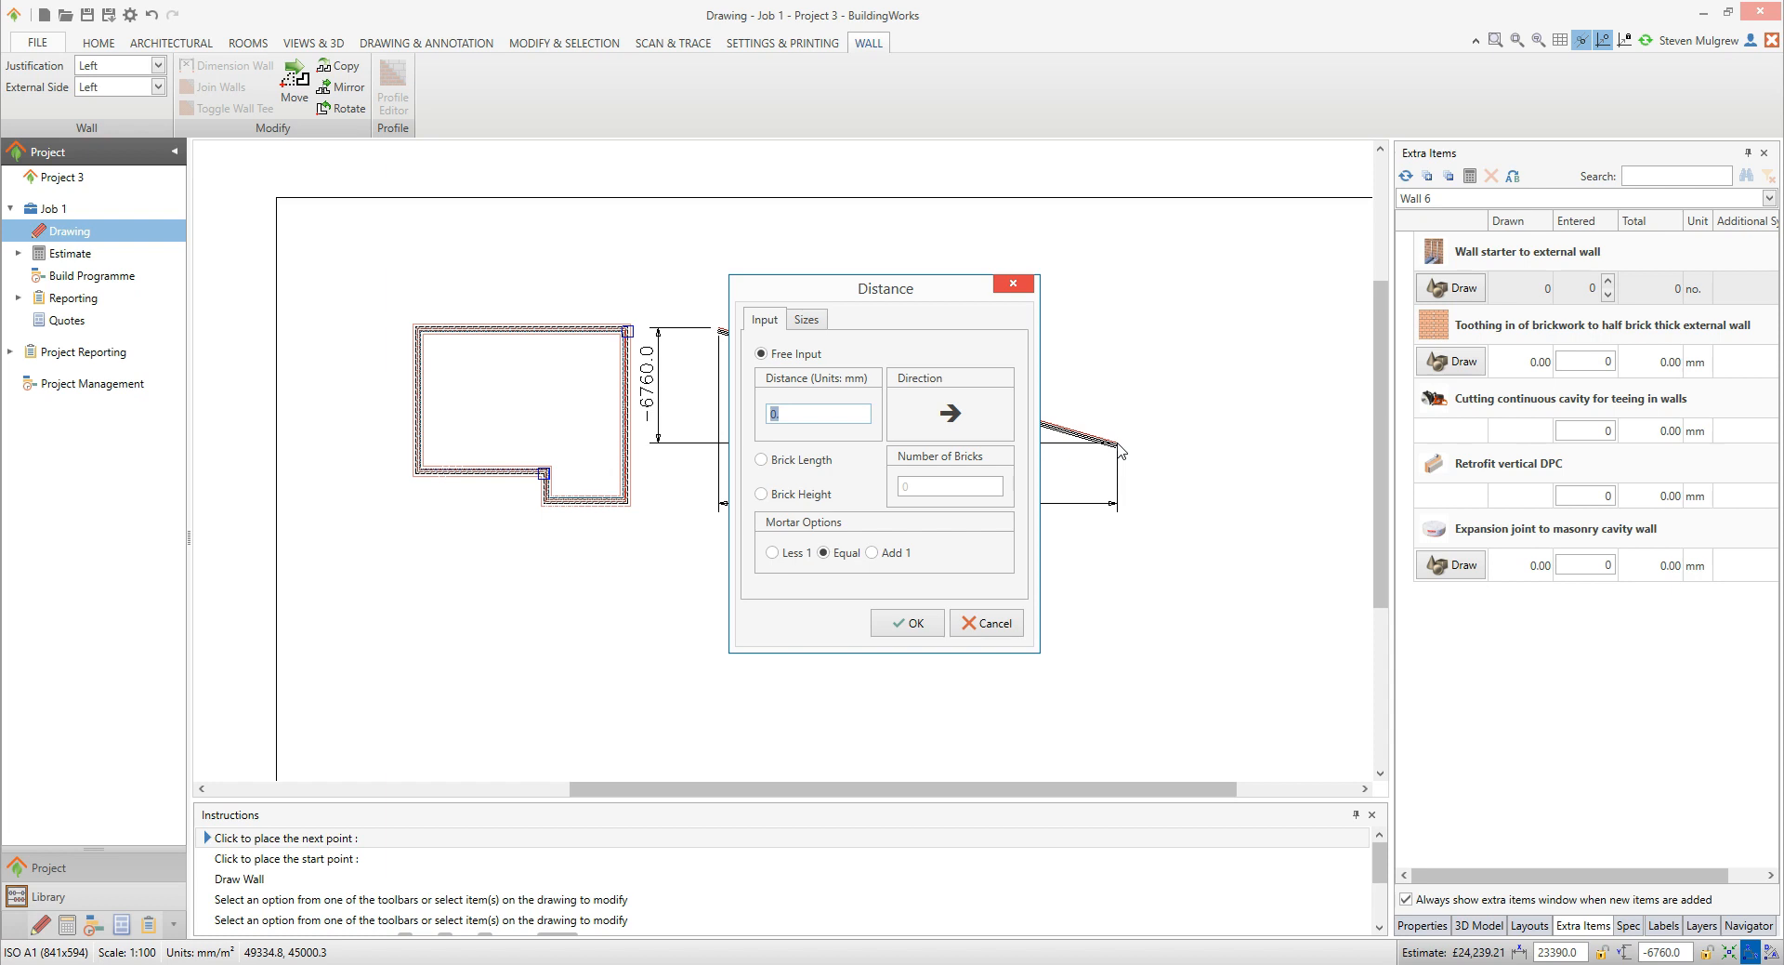
type("10500")
left_click(1119, 453)
left_click(932, 629)
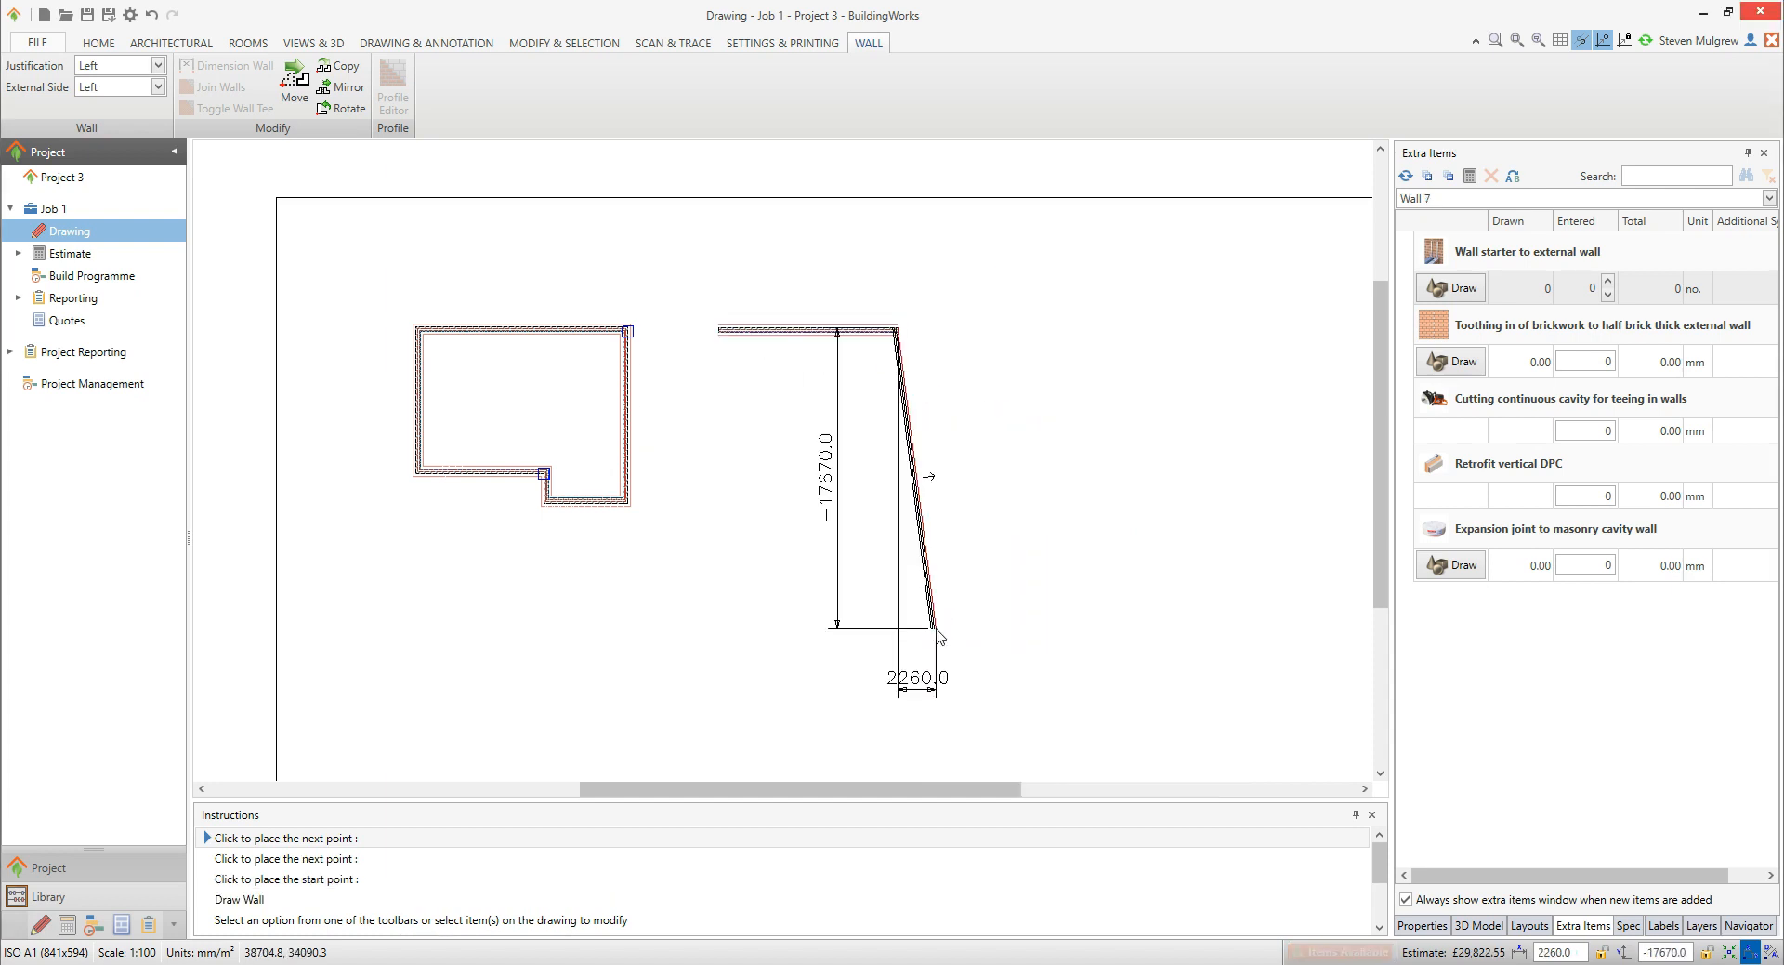
Step: Continue the second outline with a wall running 8500 mm straight down
key("Down")
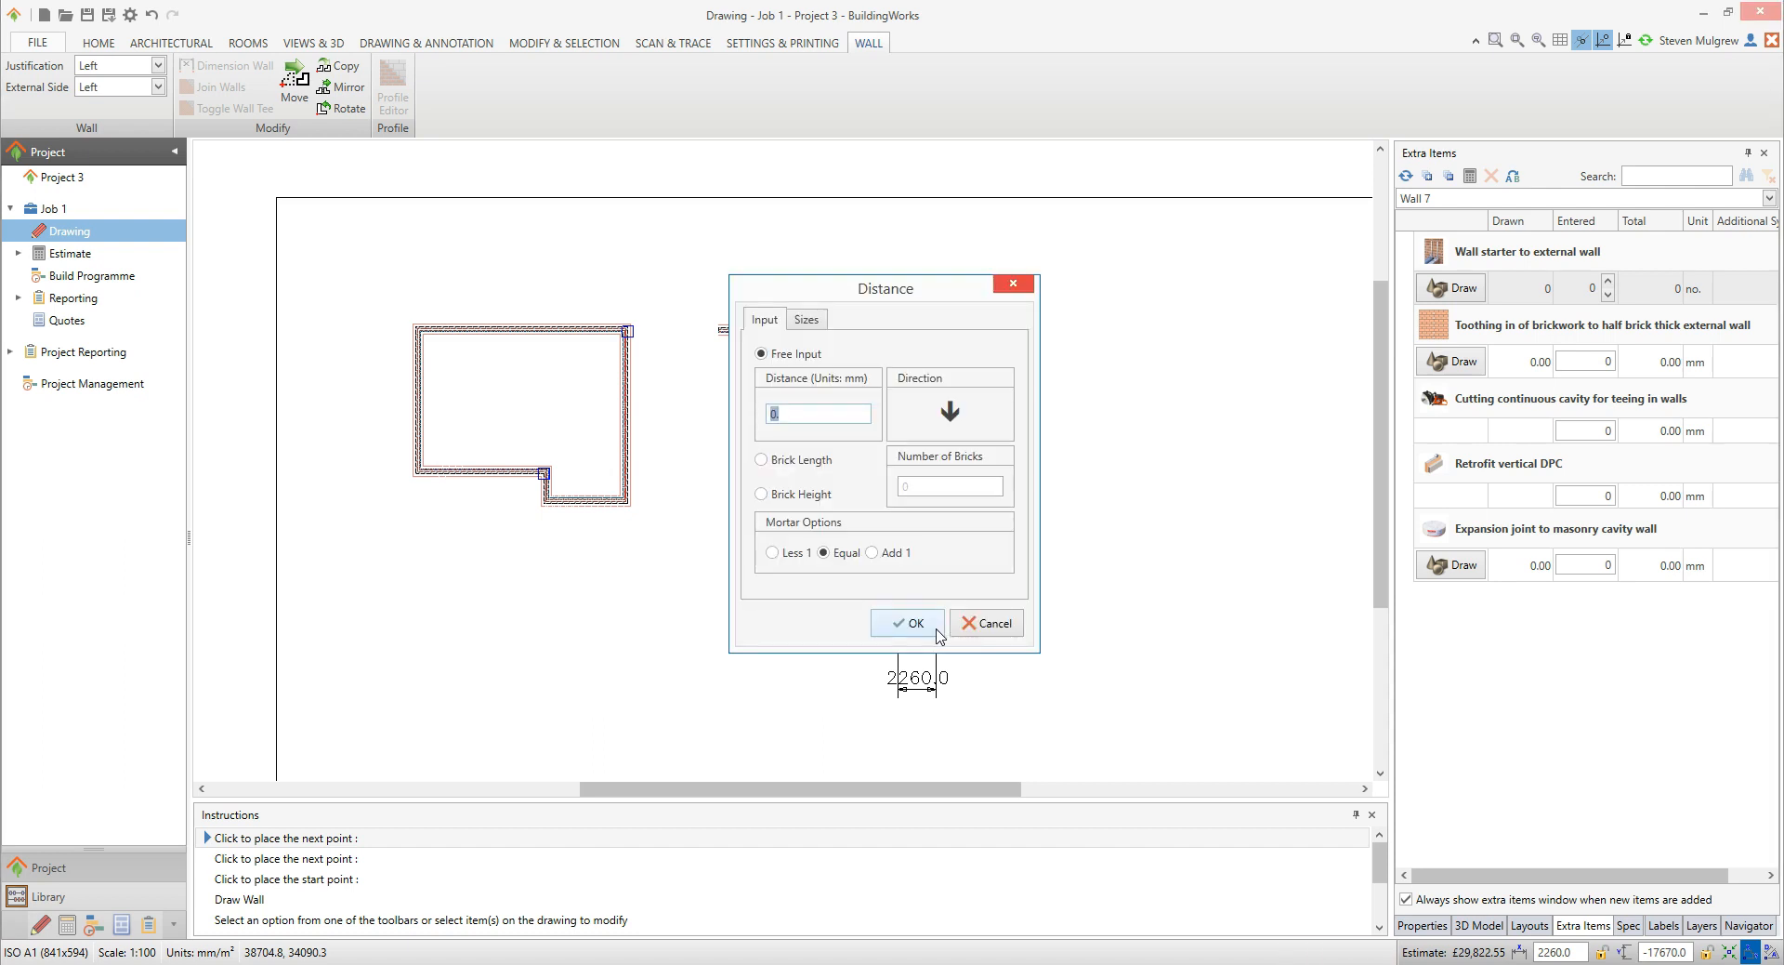
left_click(830, 412)
type("8500")
left_click(927, 627)
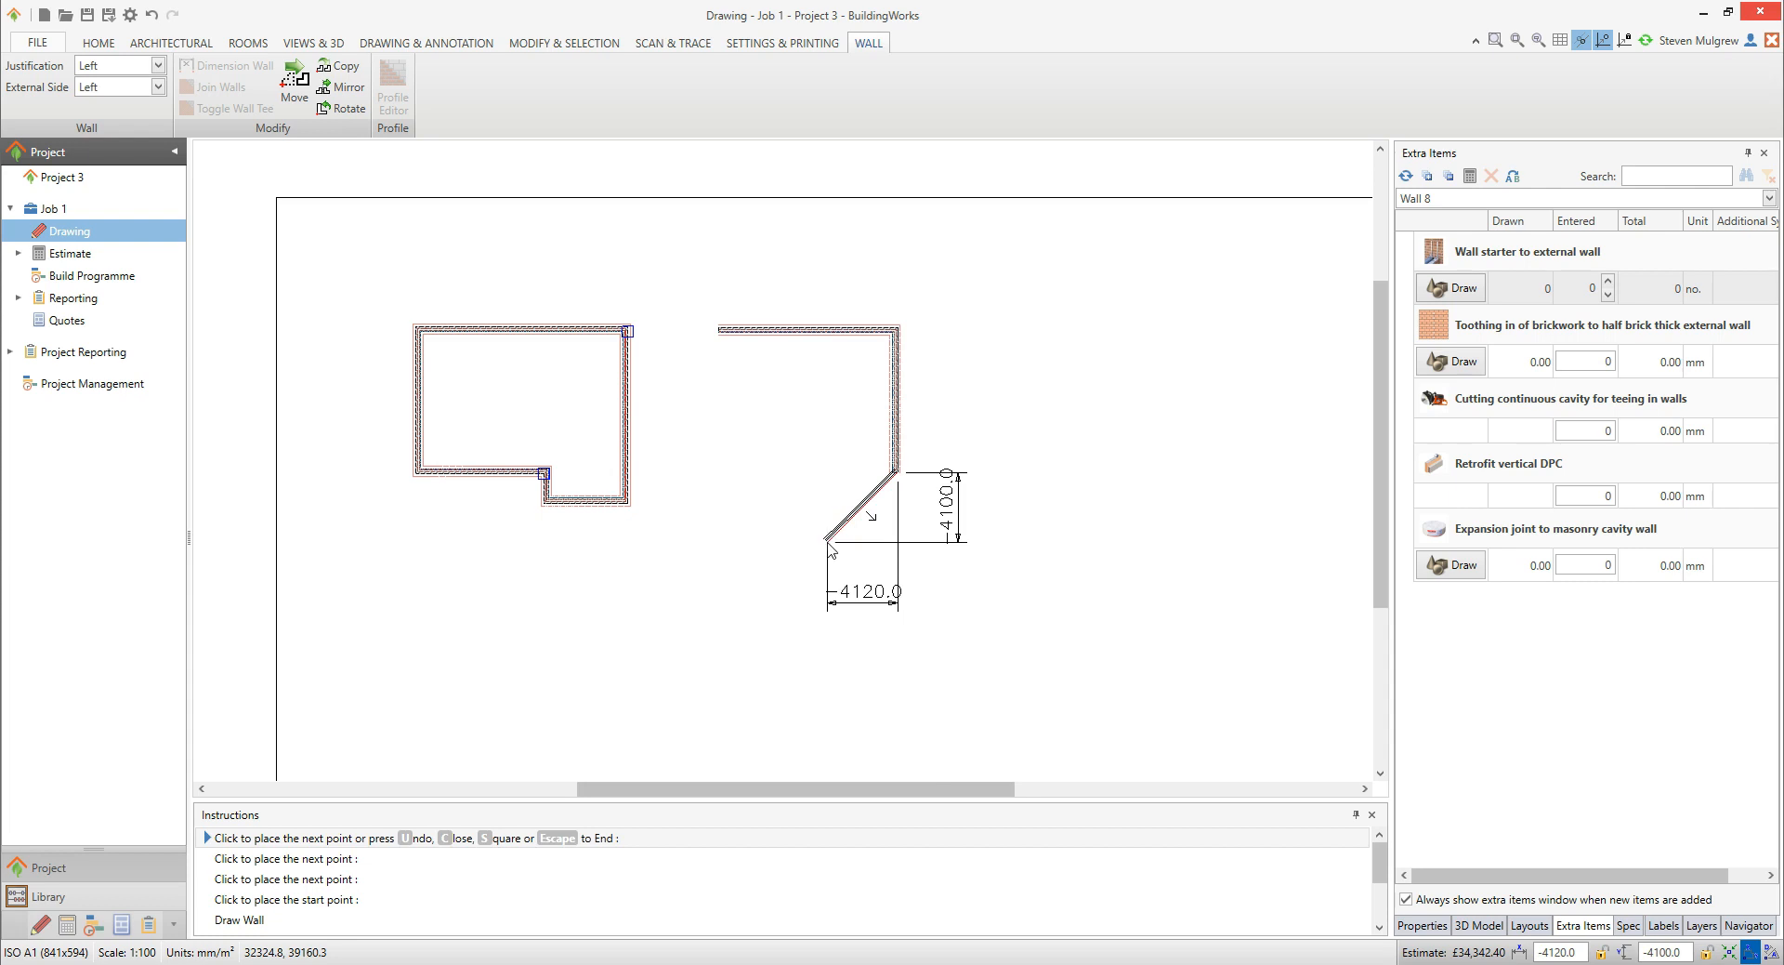
Step: Draw the second outline's lower wall 4500 mm to the left and complete the stepped outline with its remaining walls
key("Left")
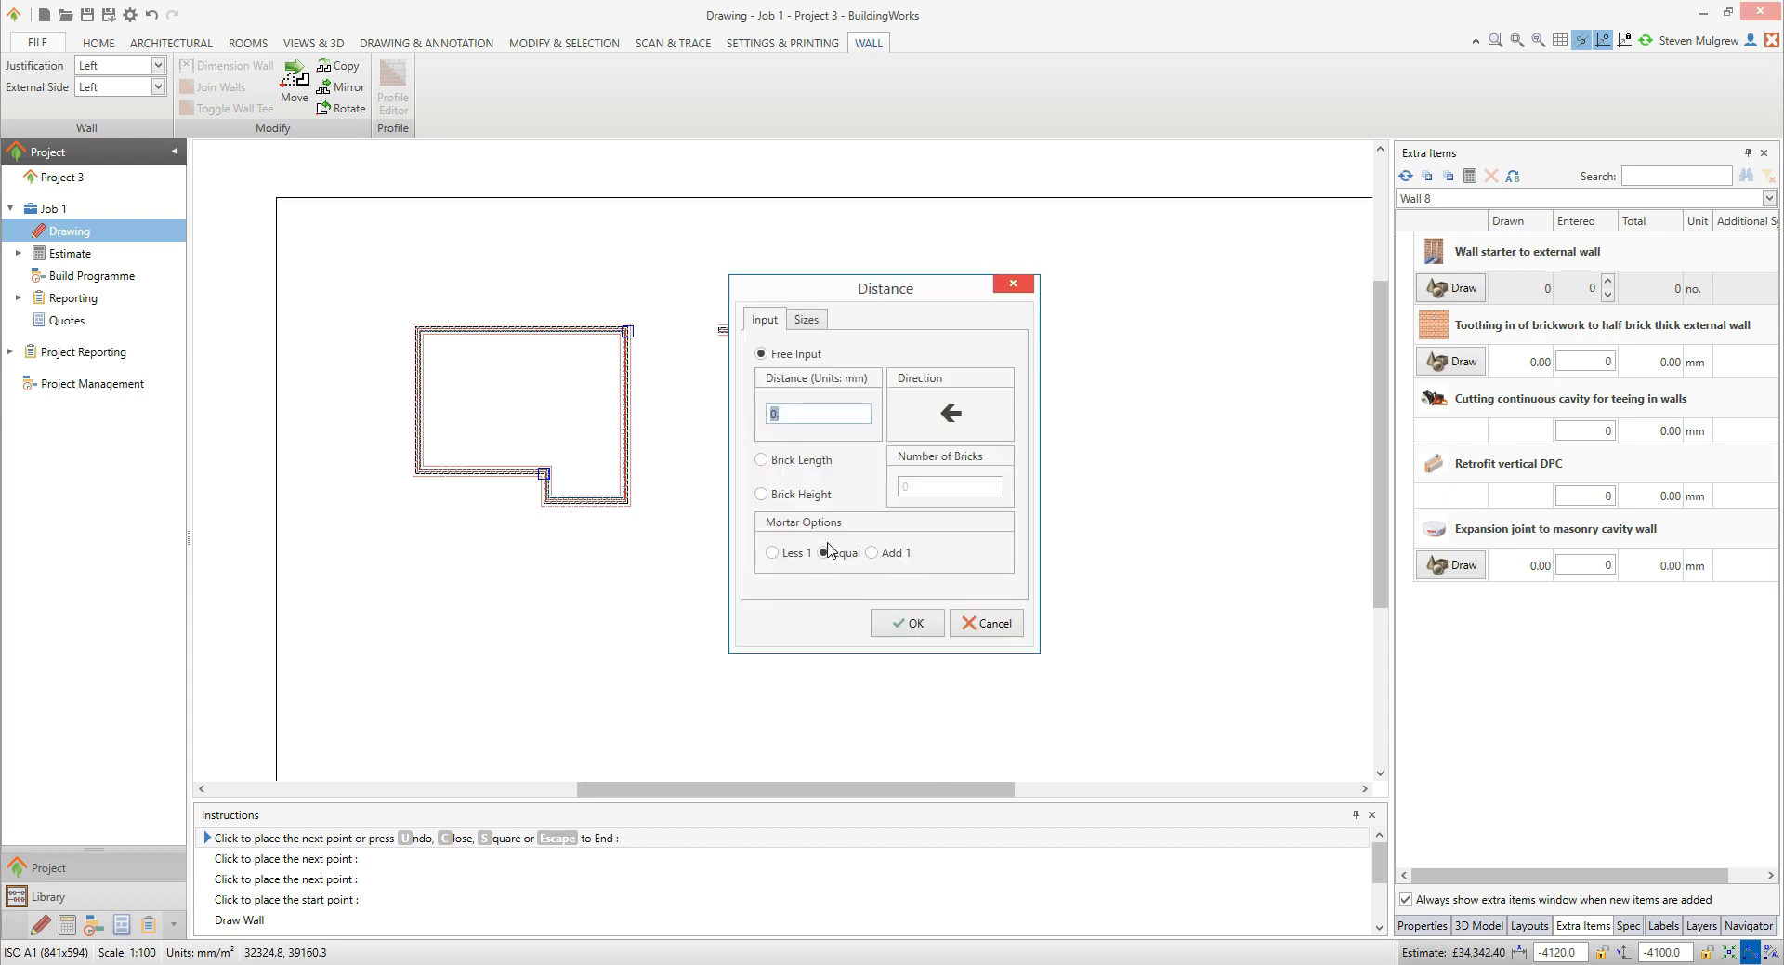
type("4500")
left_click(908, 623)
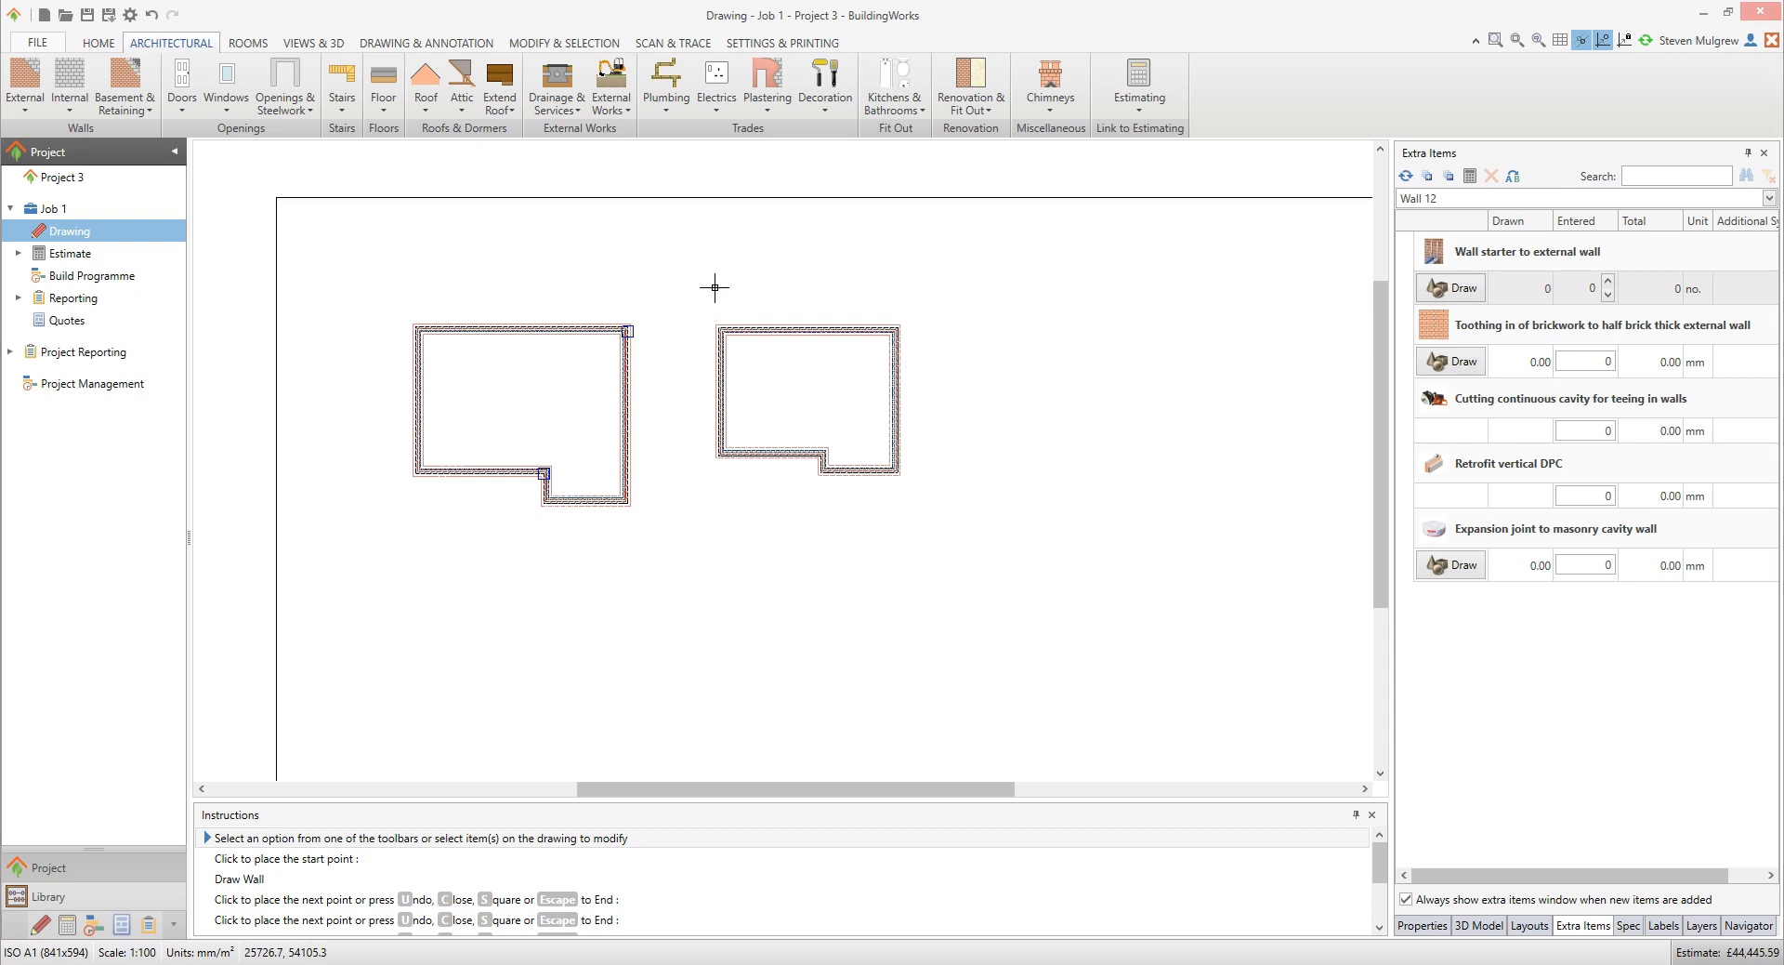
Step: Start another wall run at a point 3000 mm directly above the upper-right corner of the second outline
middle_click_drag(714, 288, 715, 288)
right_click(714, 289)
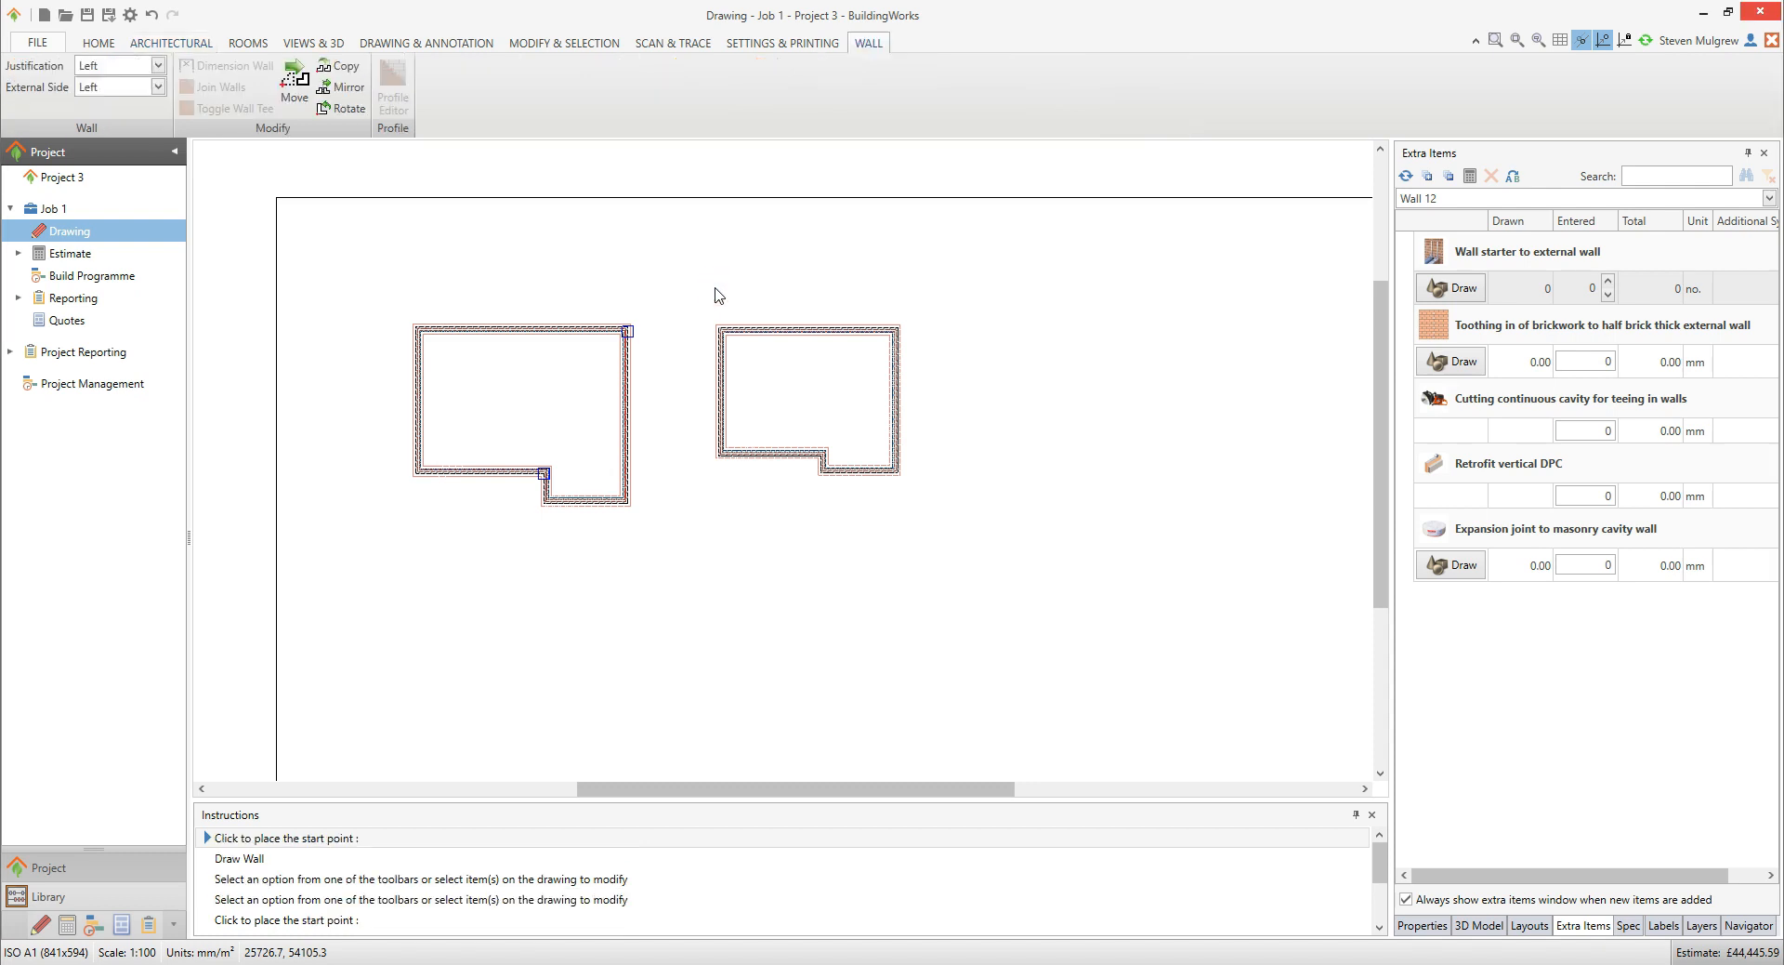
left_click(900, 326)
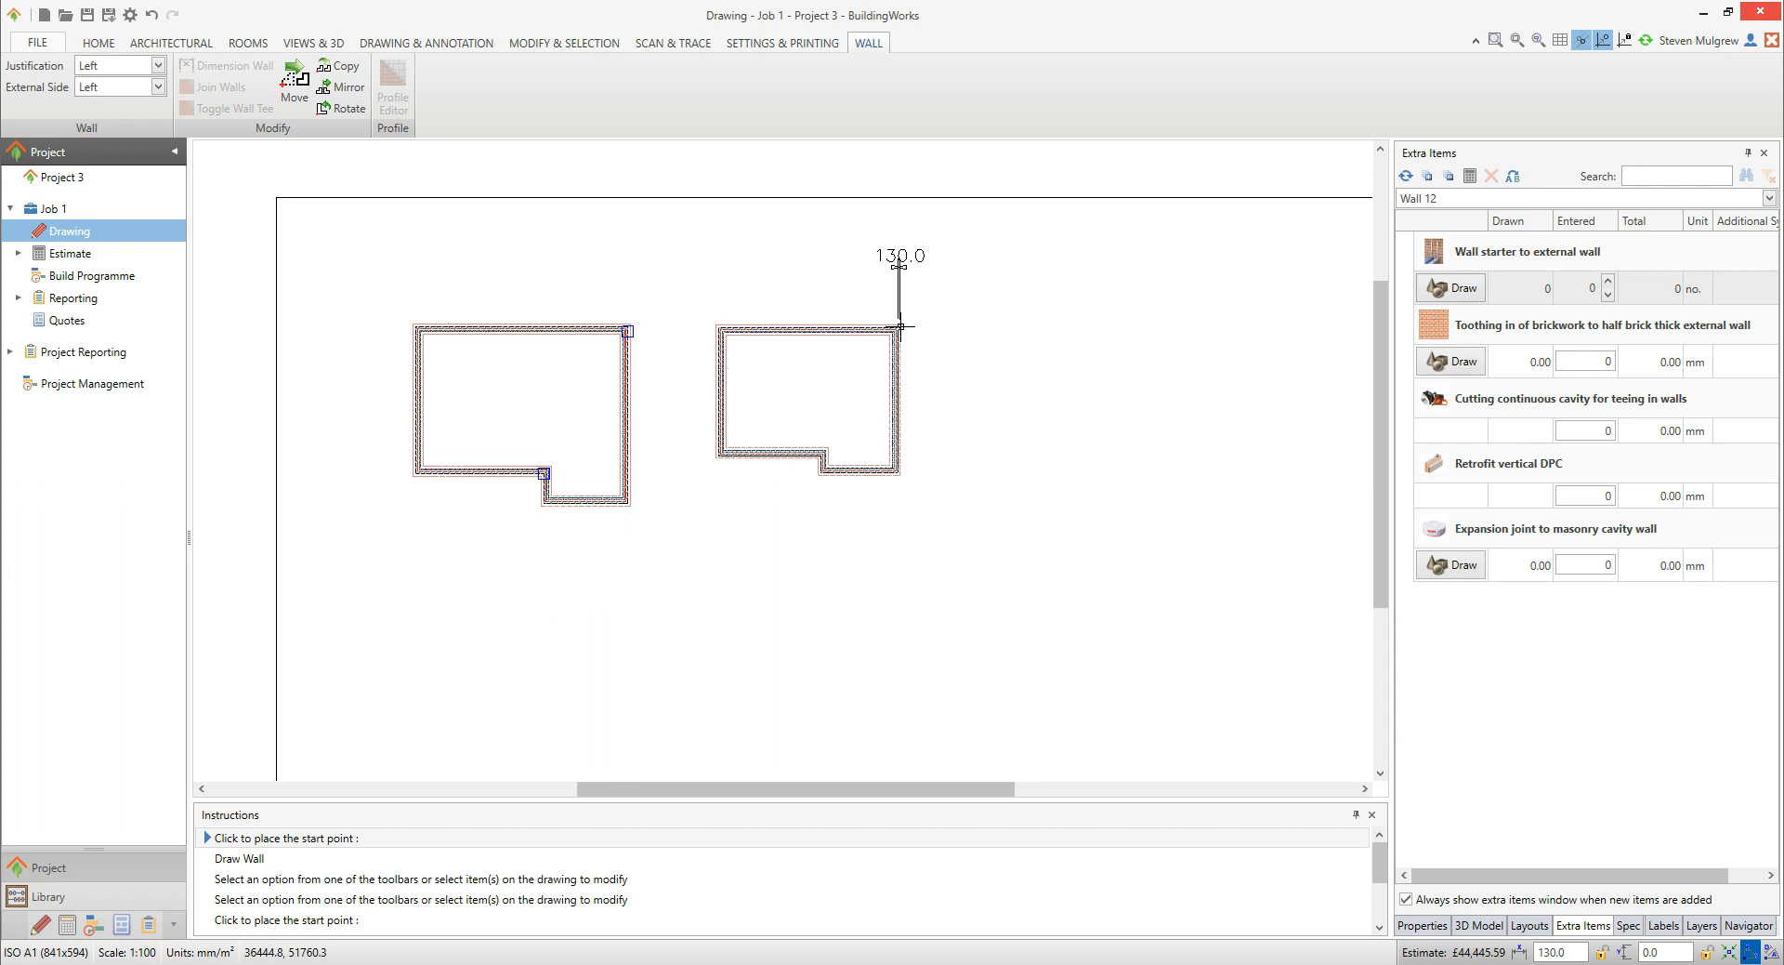
left_click(929, 287)
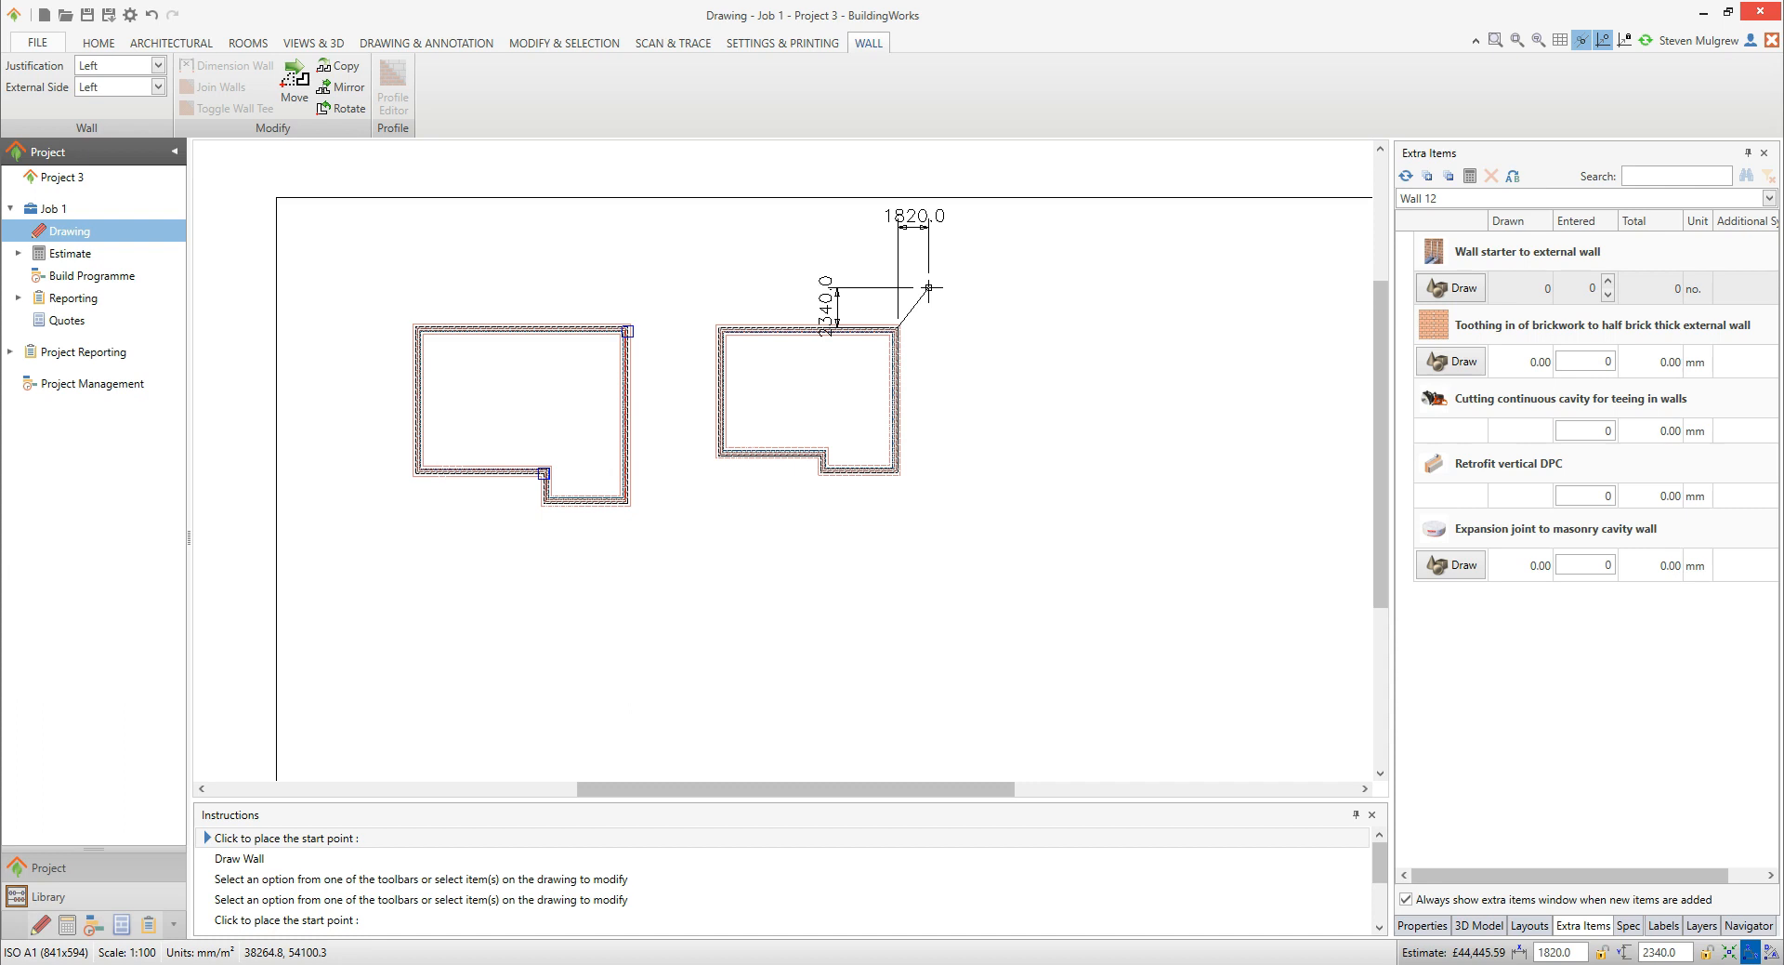
key("Up")
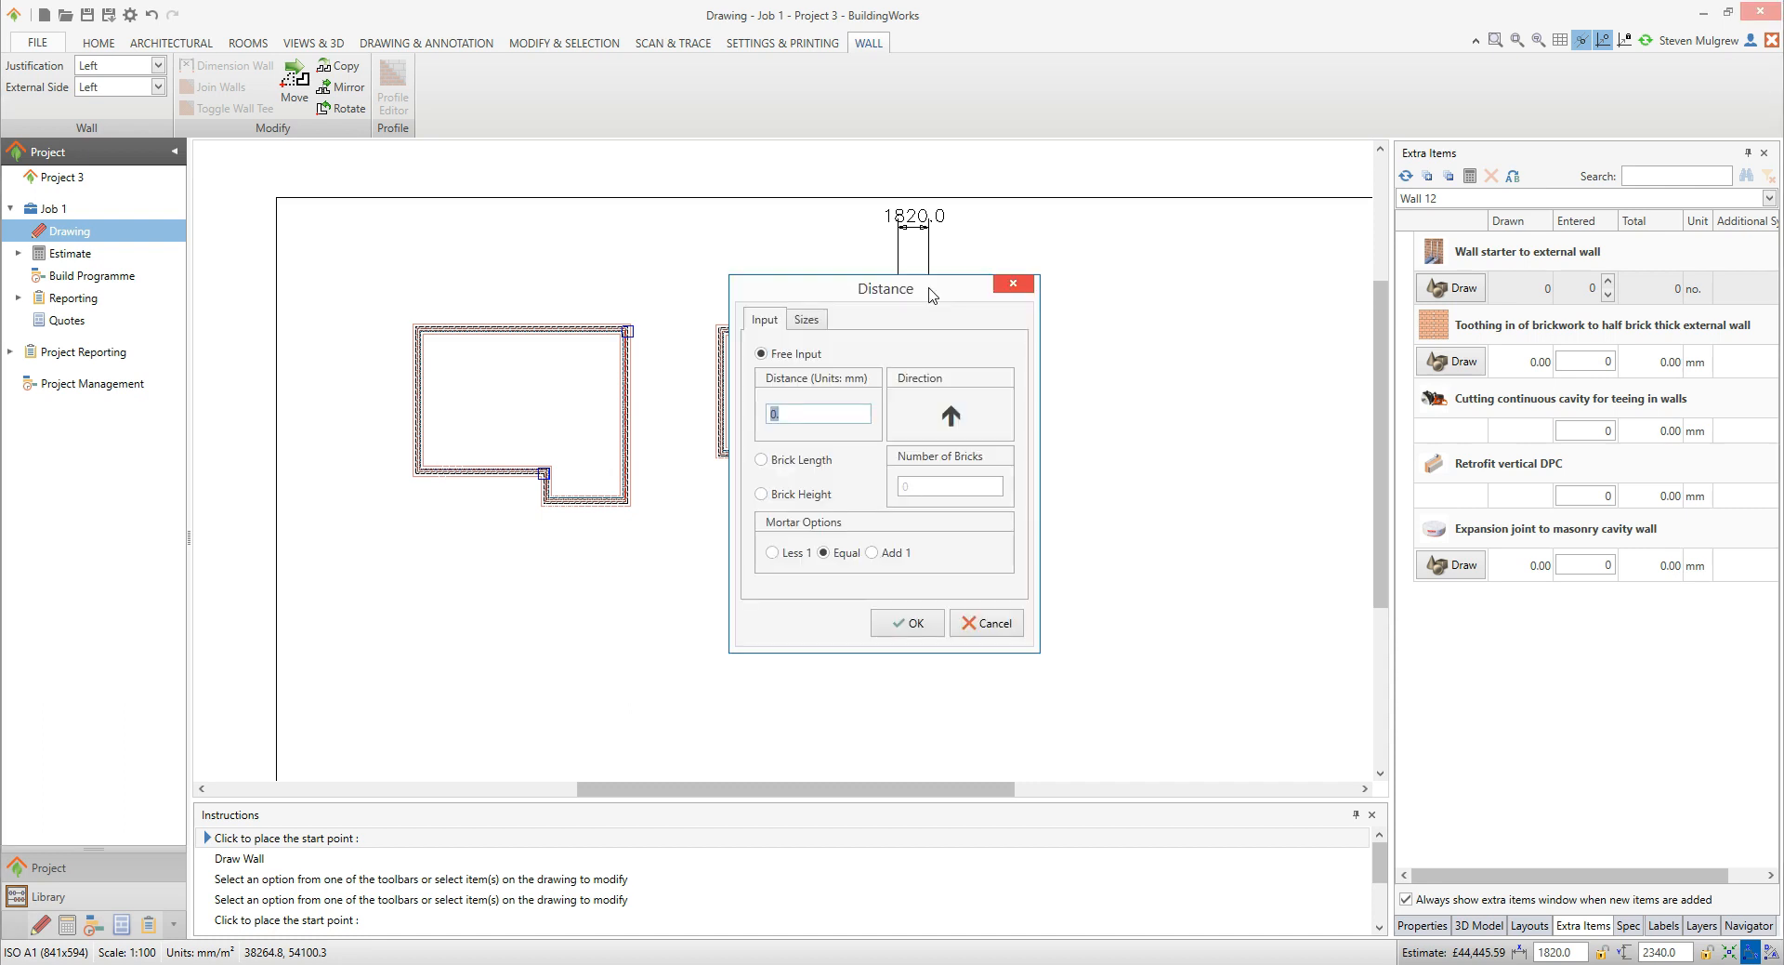
type("3000")
left_click(913, 623)
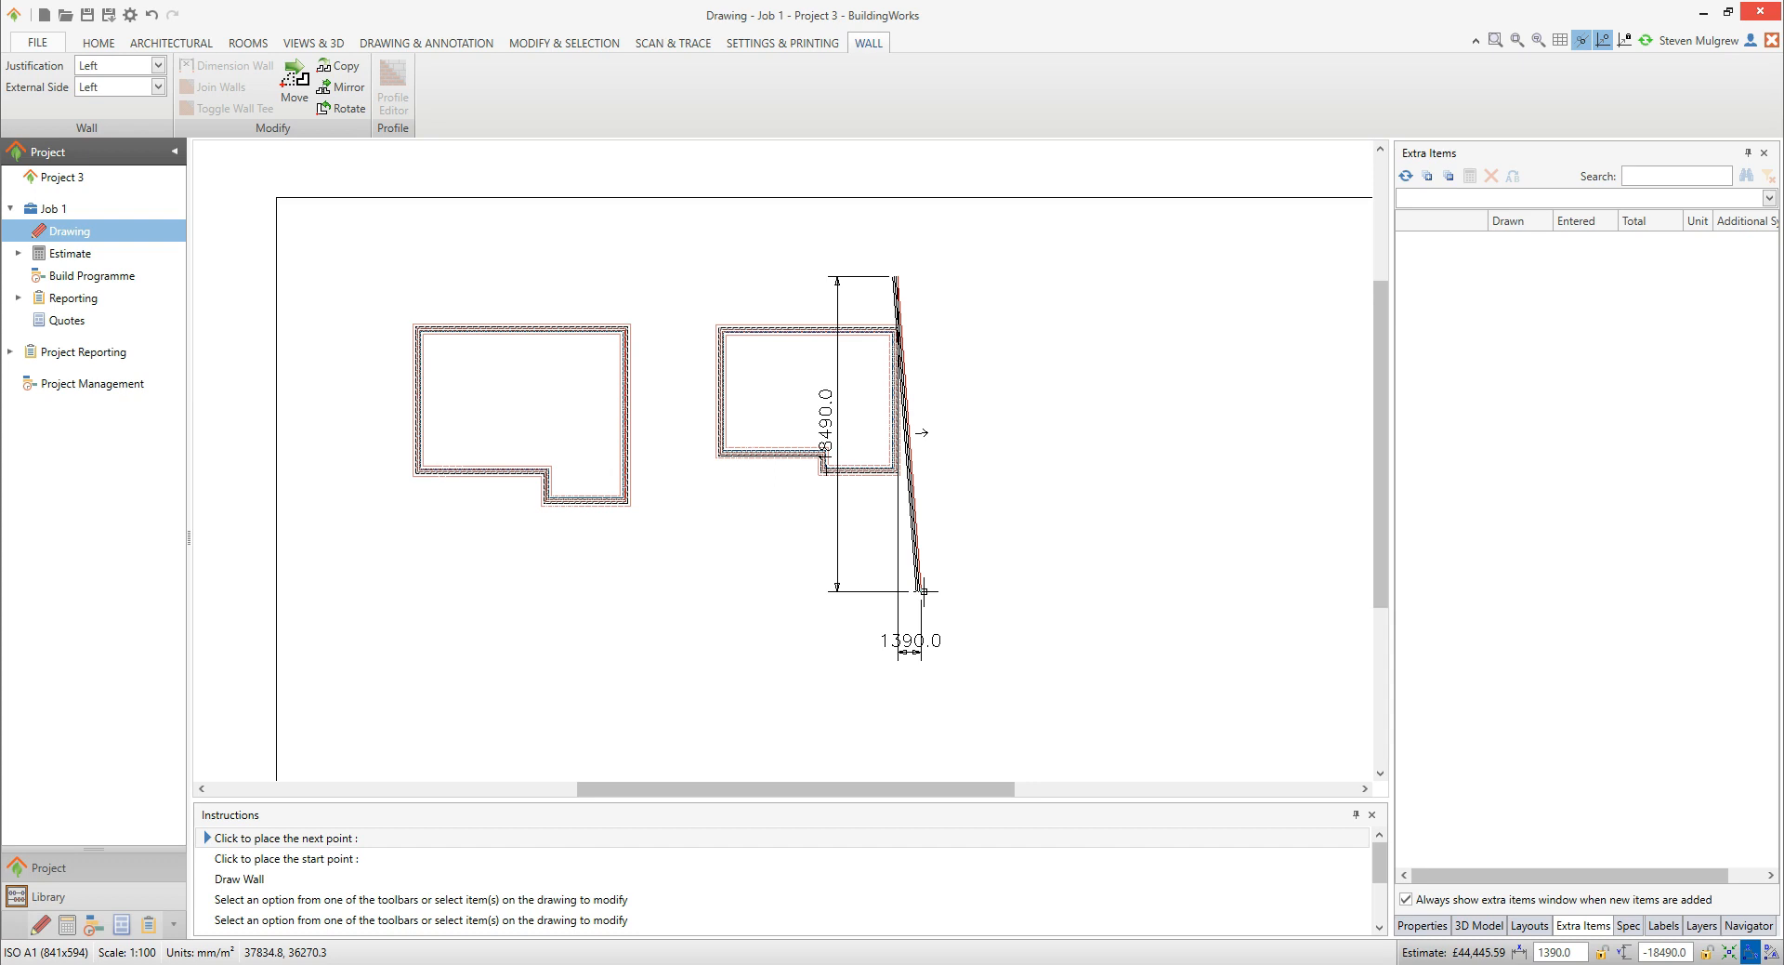
Step: Draw a narrow three-sided wall run open at the bottom from that start point and end it
left_click(1005, 256)
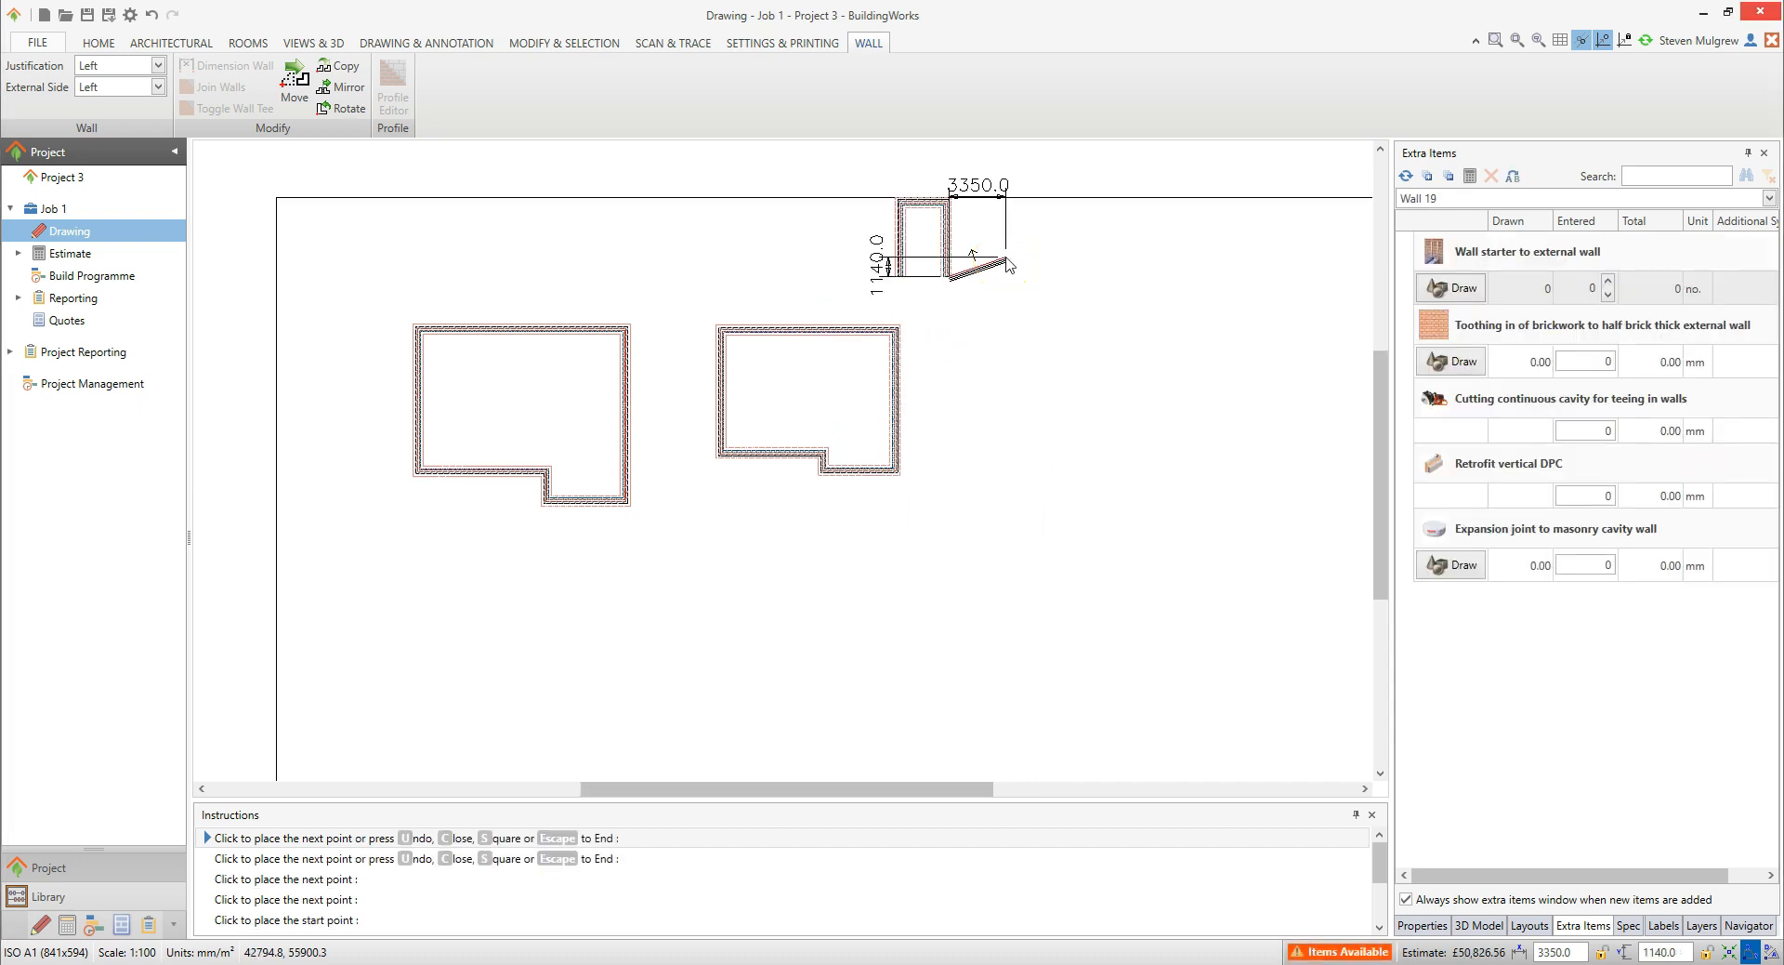
left_click(1005, 256)
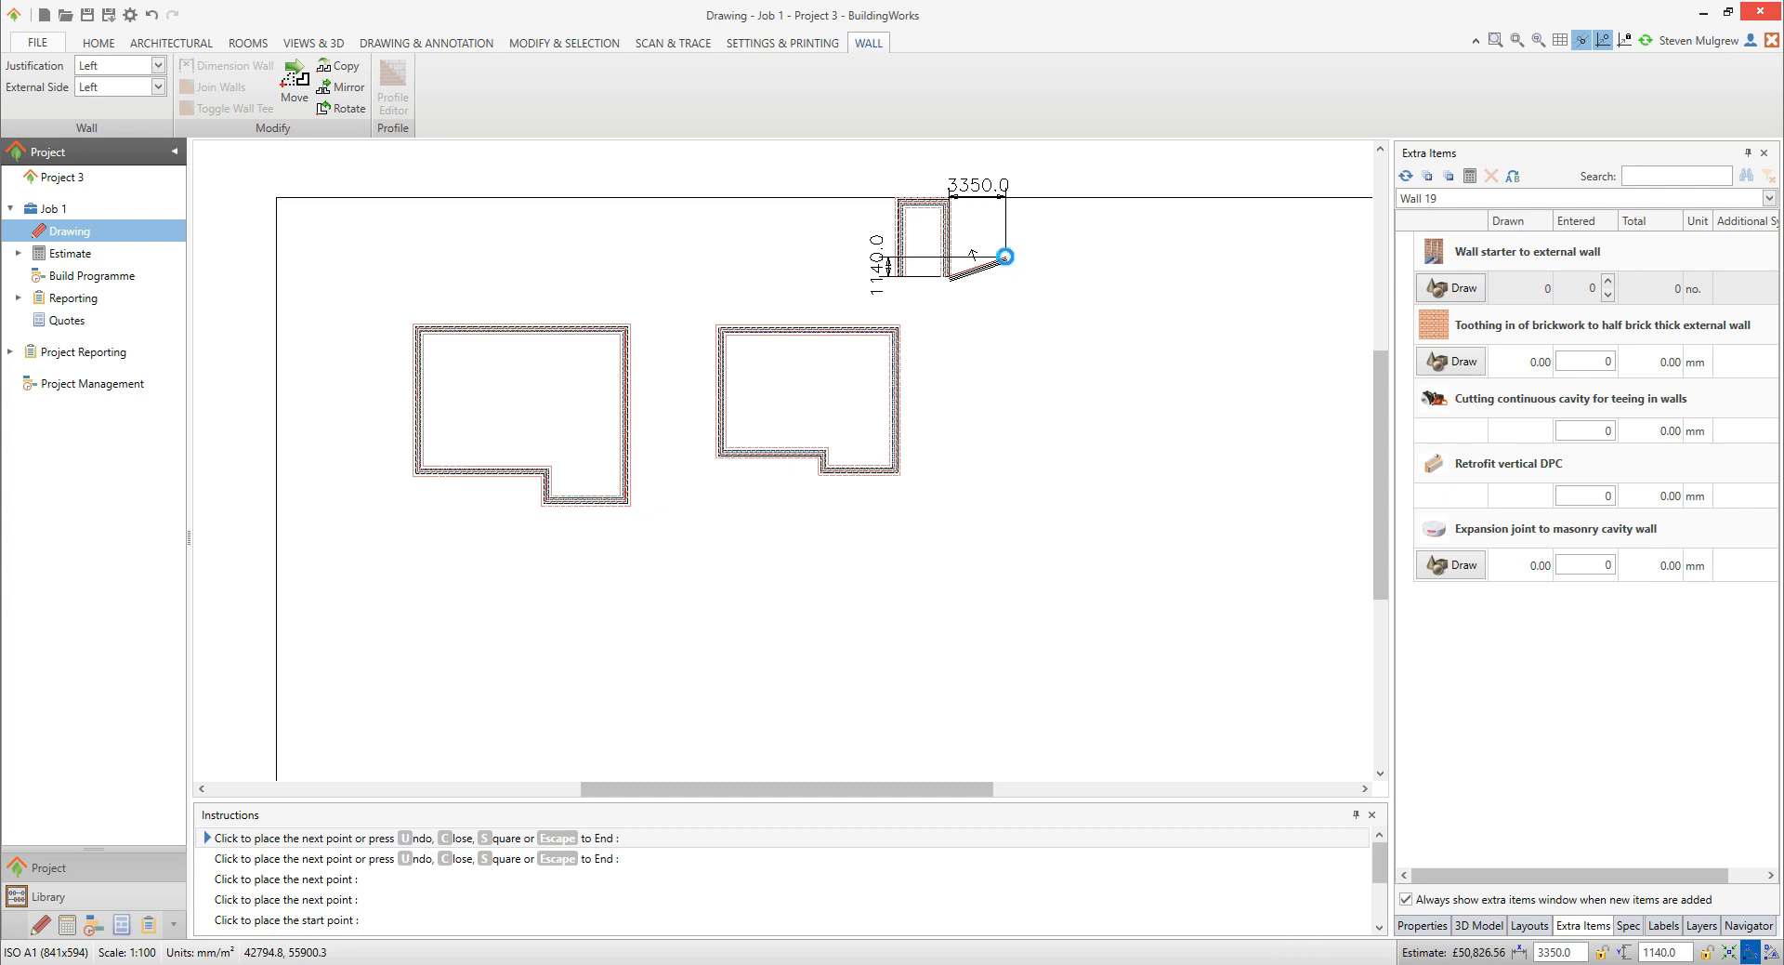
key("Escape")
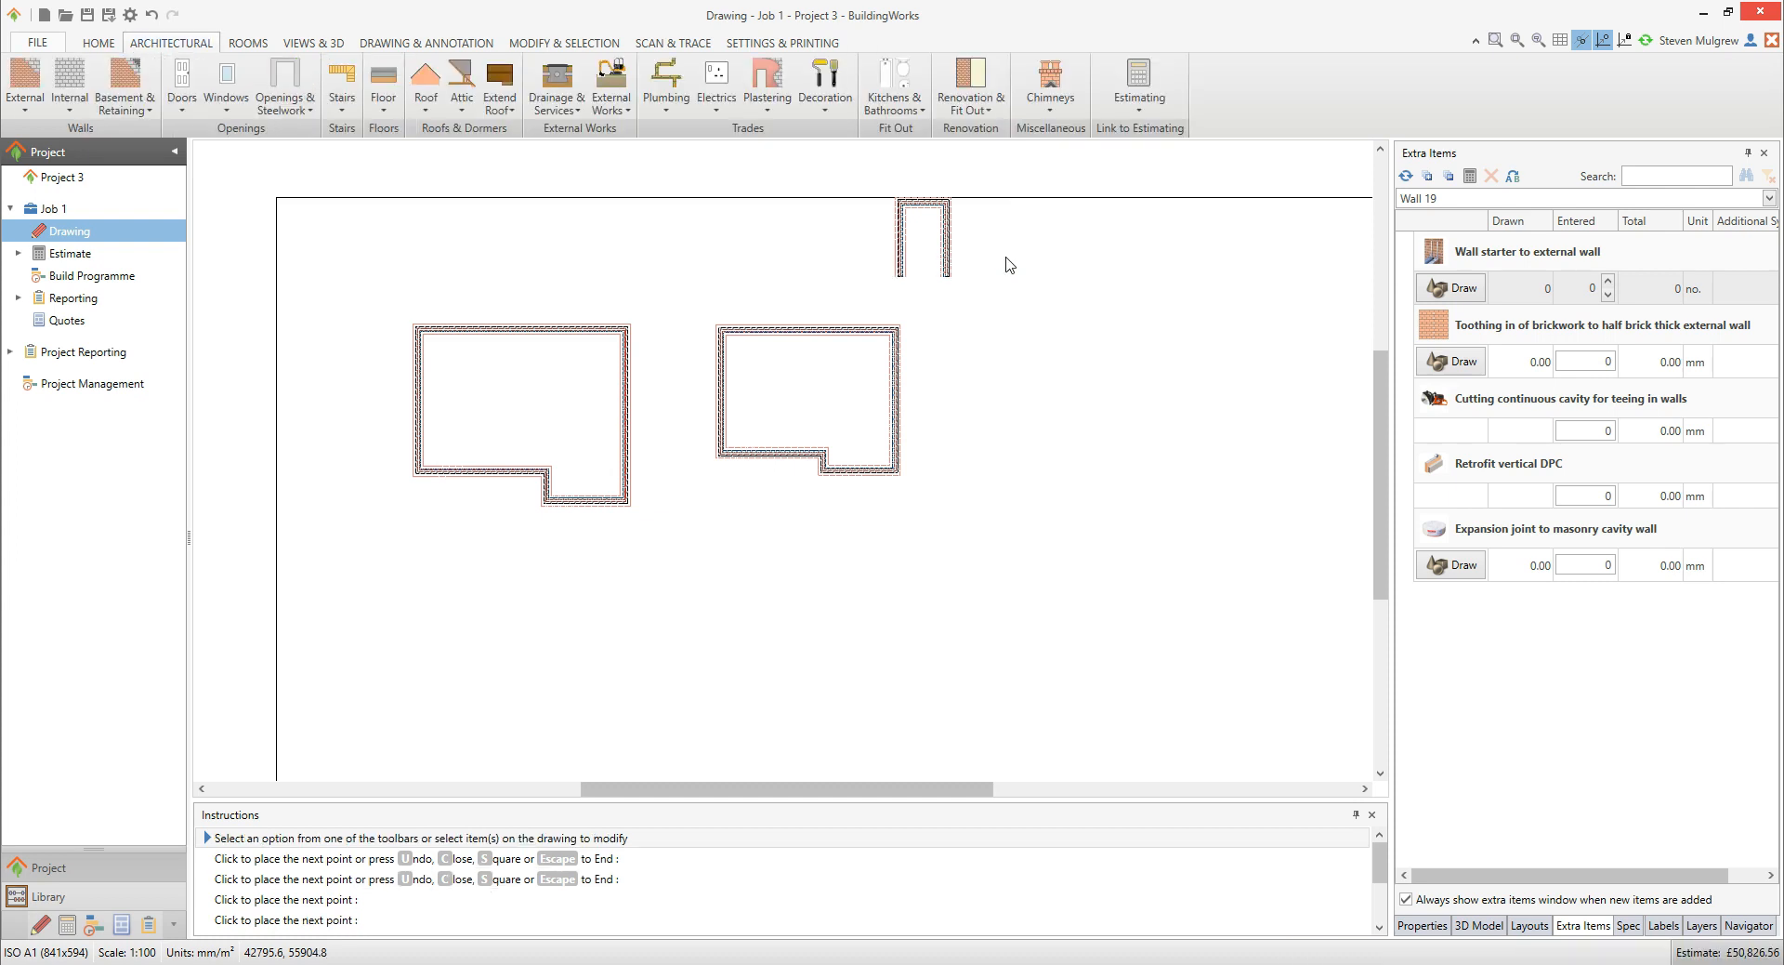
Step: Draw a wall across the open bottom of the narrow wall run, from its lower-right end to its lower-left end, and end it
middle_click_drag(1005, 257, 1006, 257)
middle_click(1005, 257)
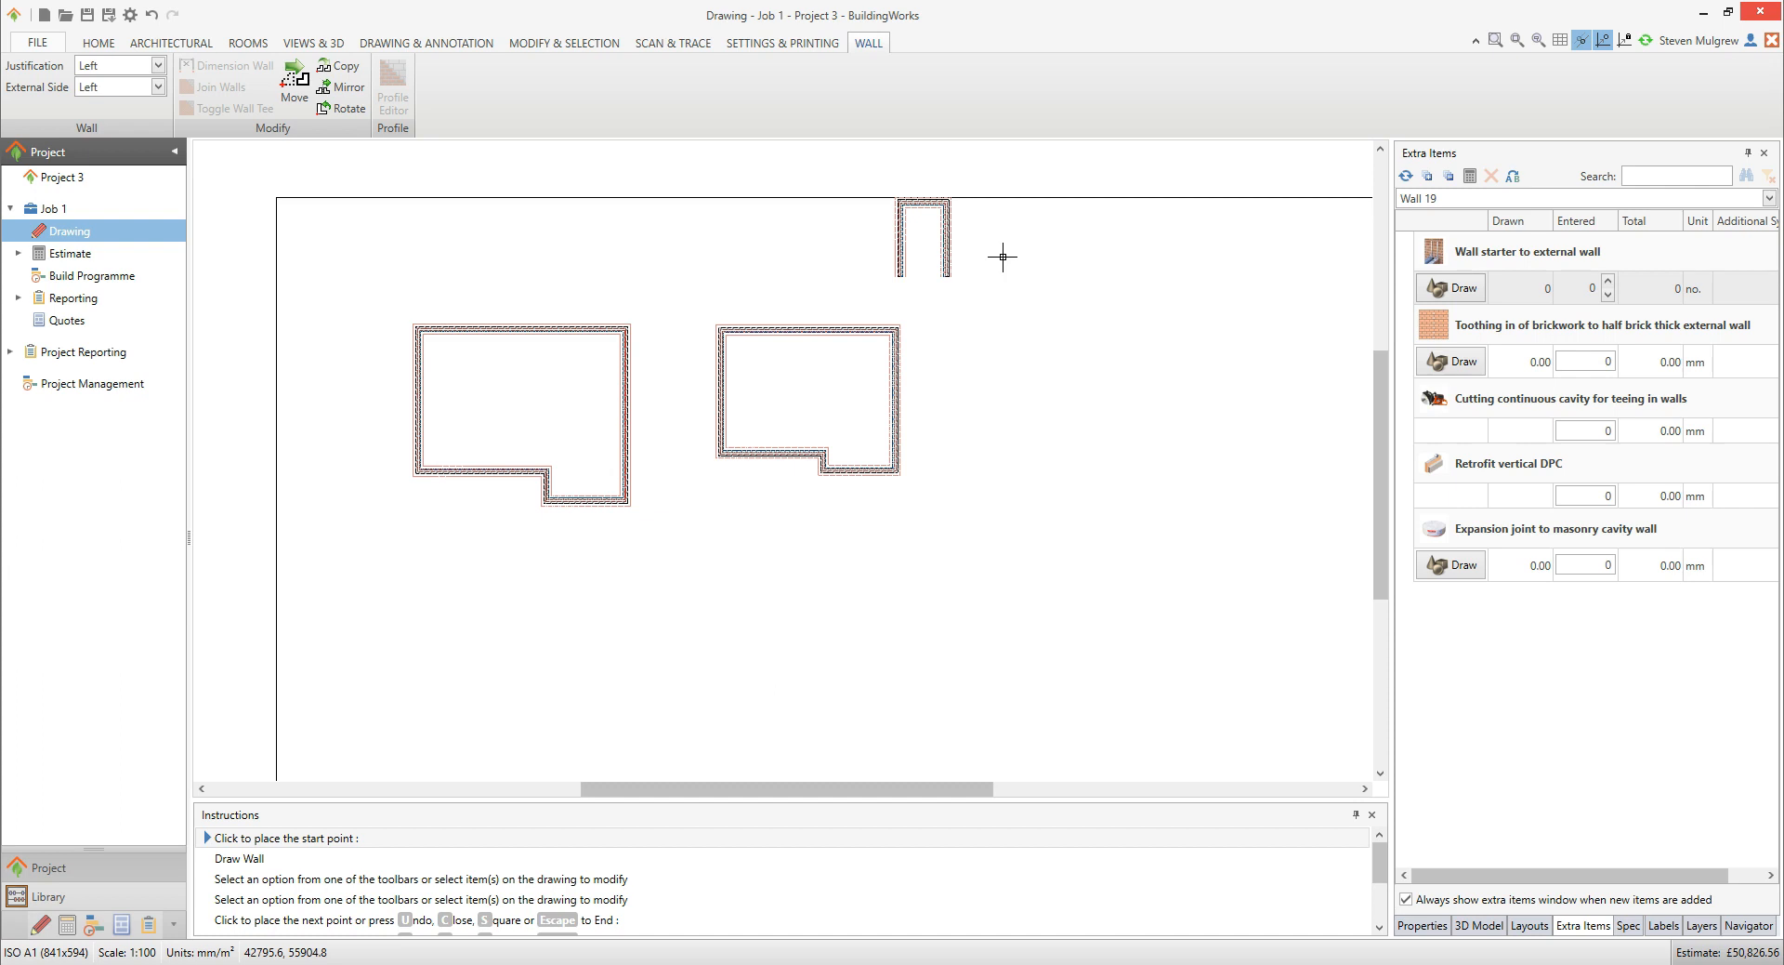
left_click(945, 276)
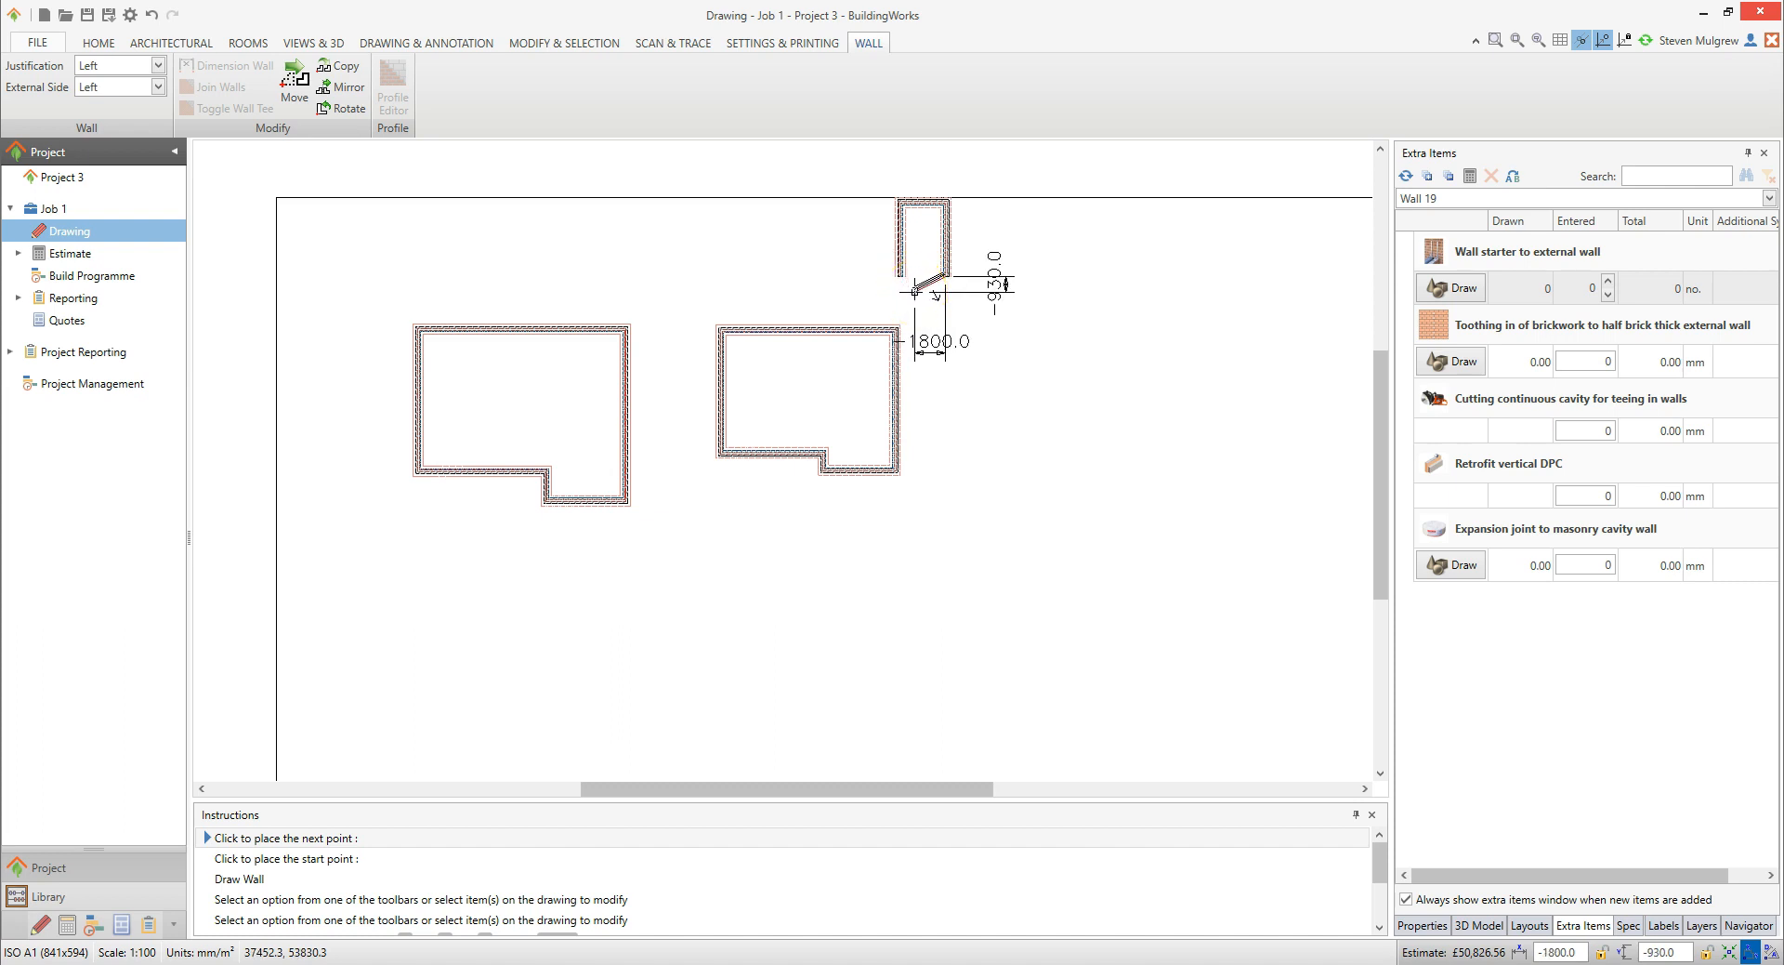
left_click(915, 289)
right_click(909, 280)
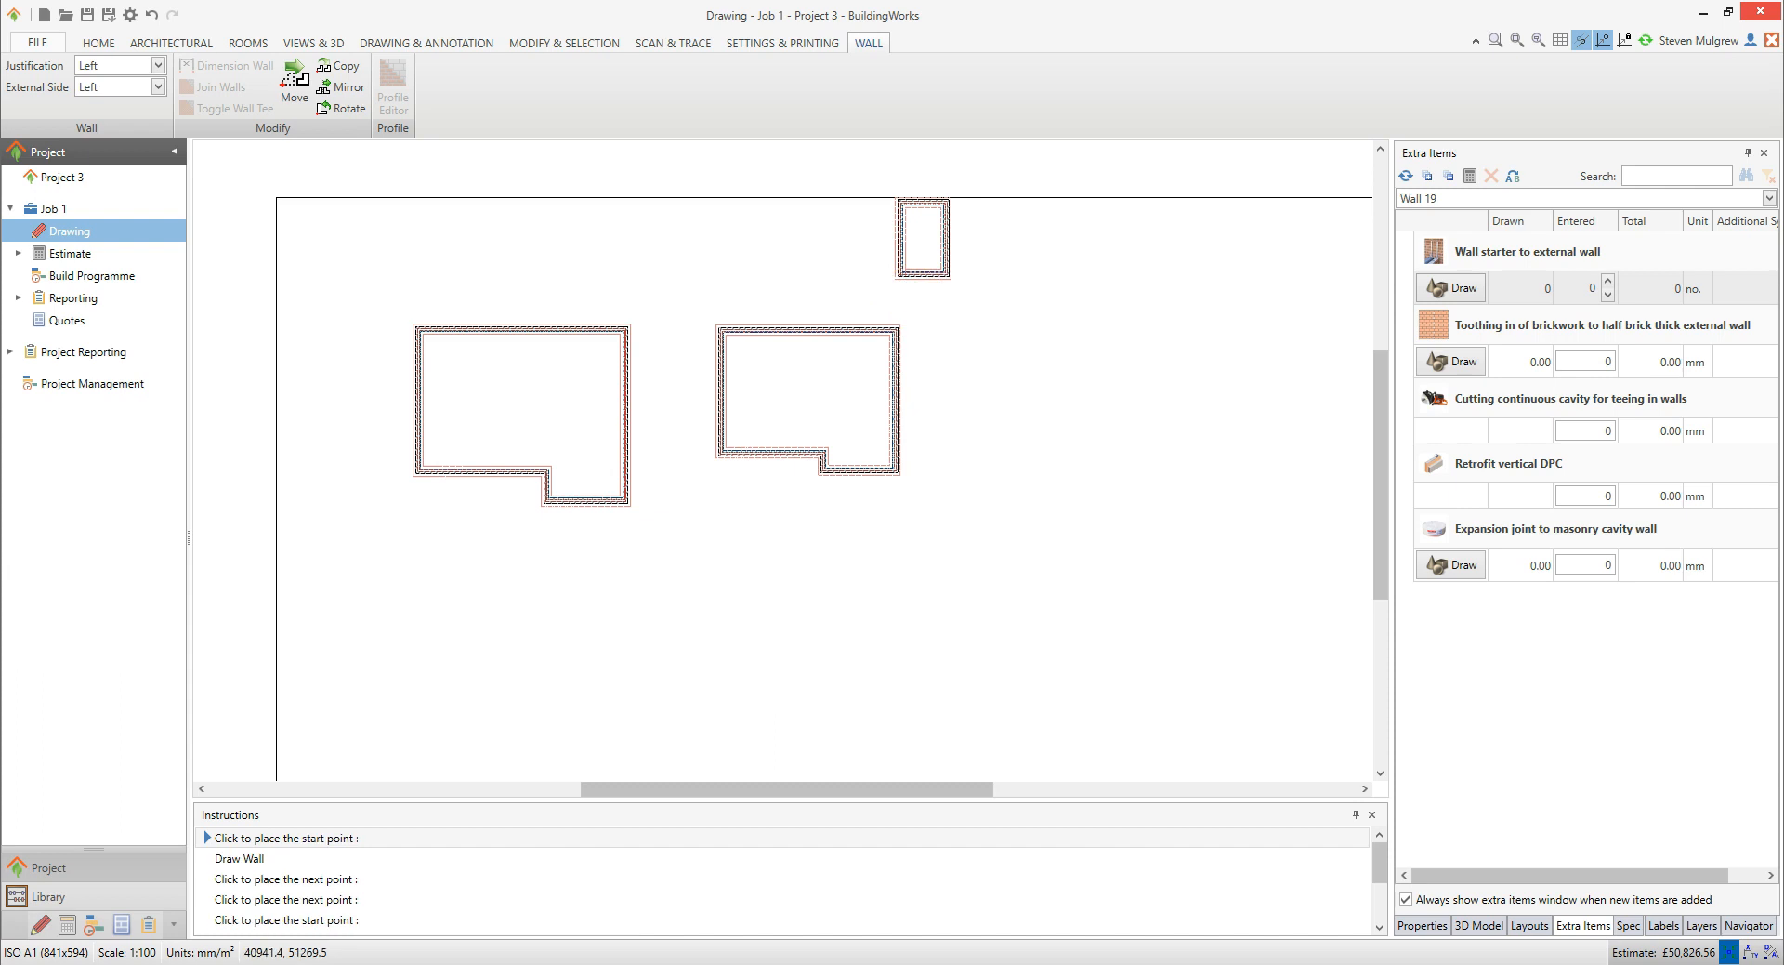
right_click(972, 333)
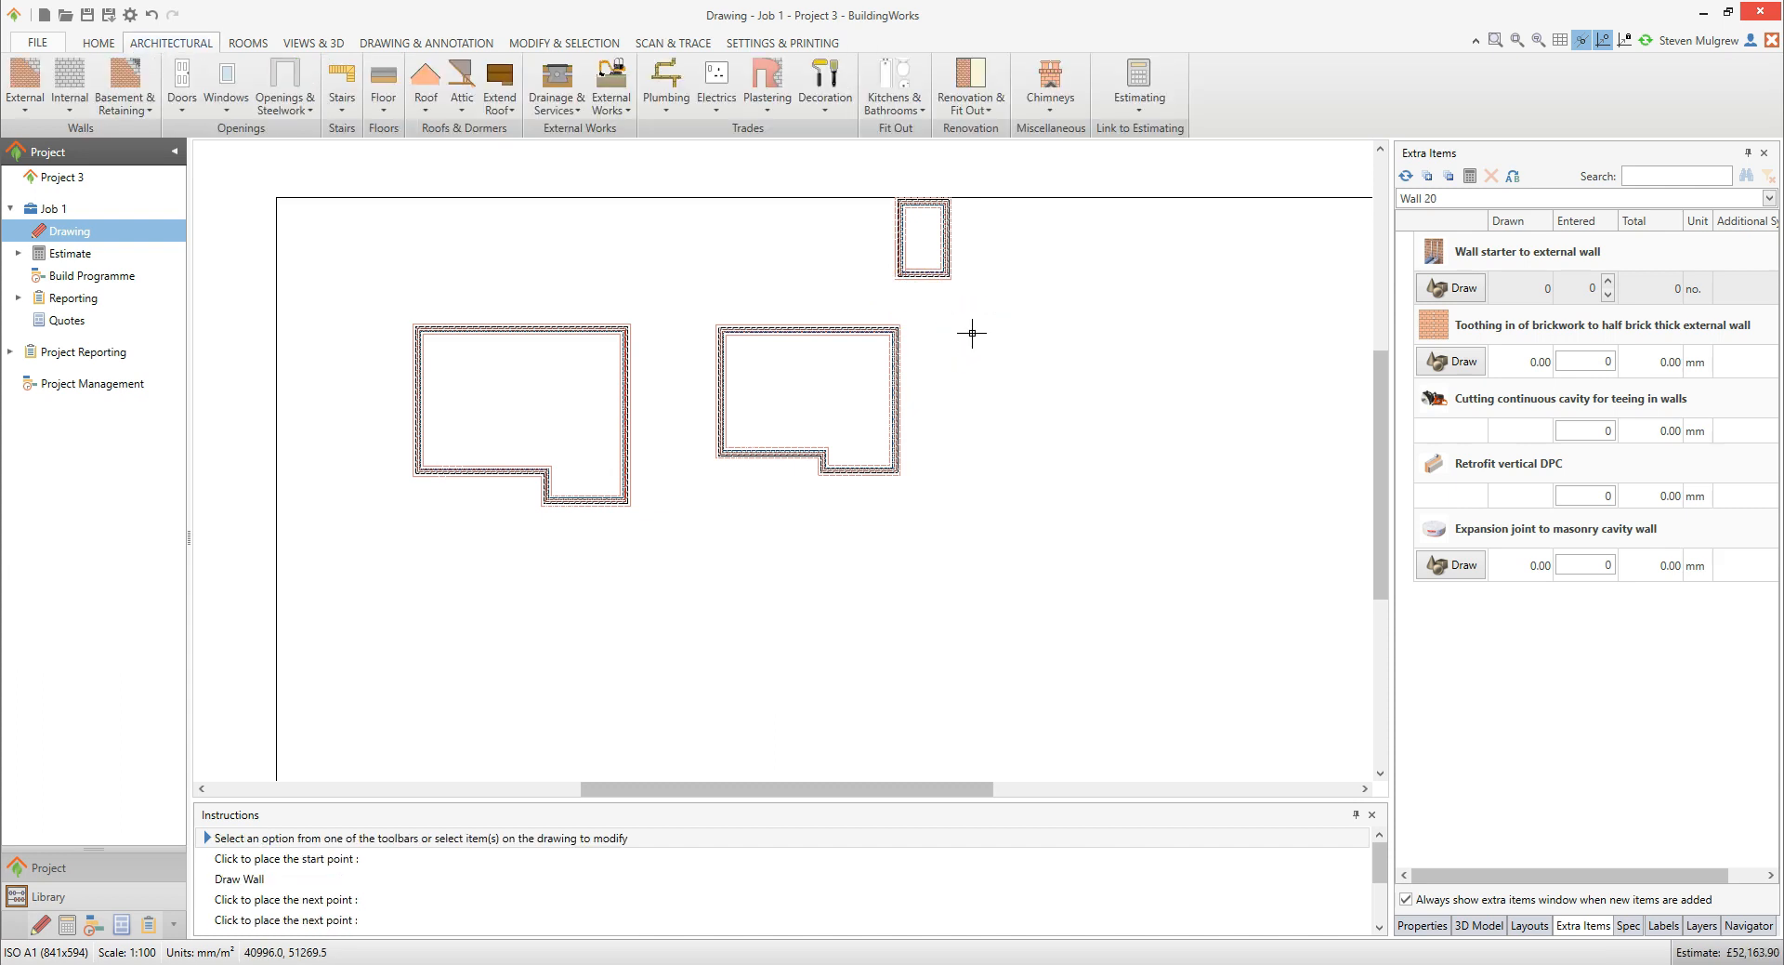
Step: Delete the closing bottom wall of the narrow enclosure, followed by its three remaining walls
left_click(929, 274)
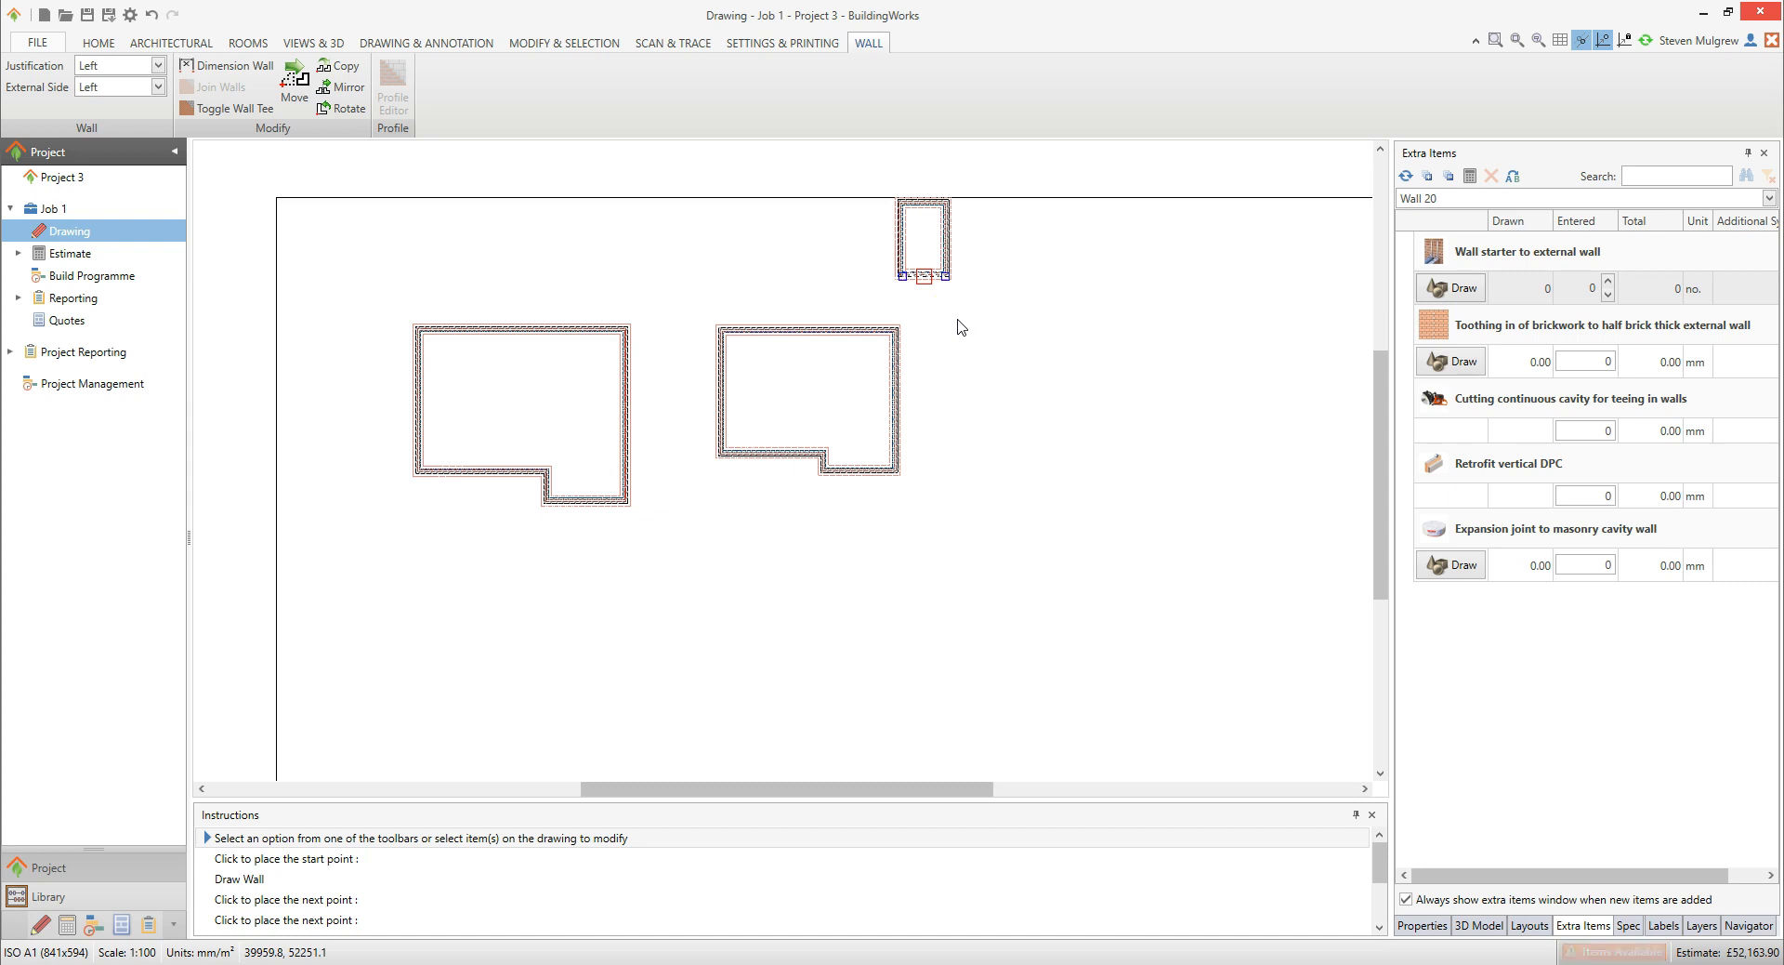
key("Delete")
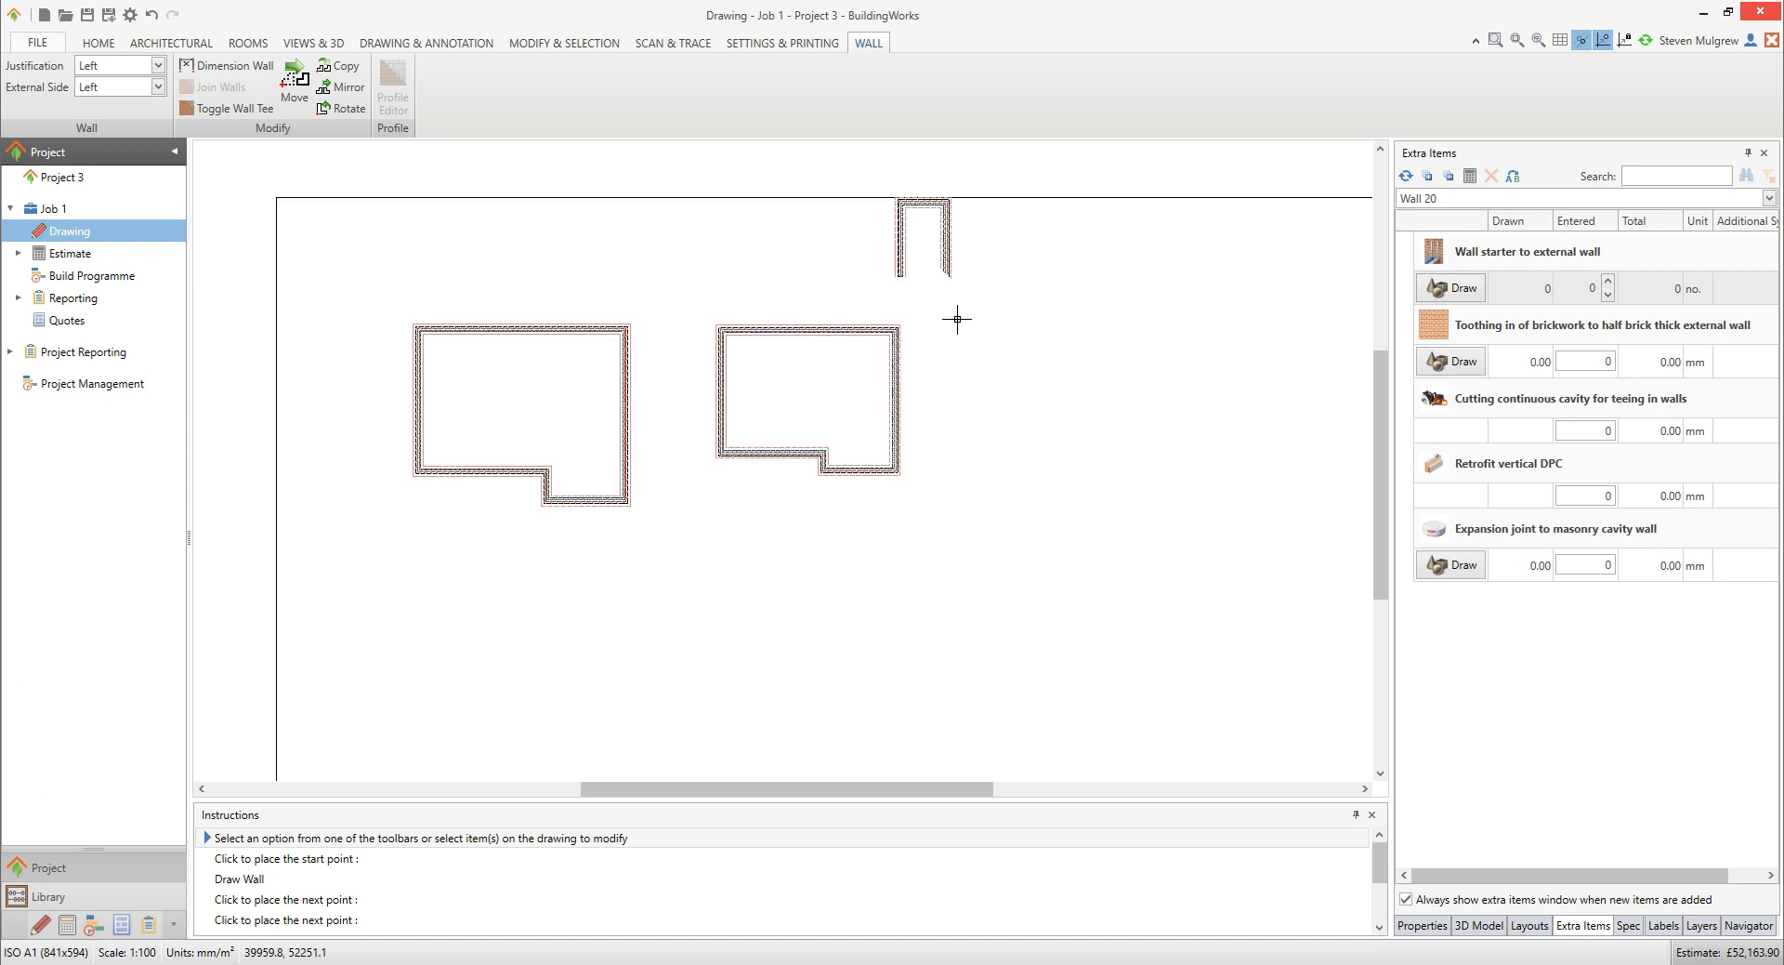
key("Escape")
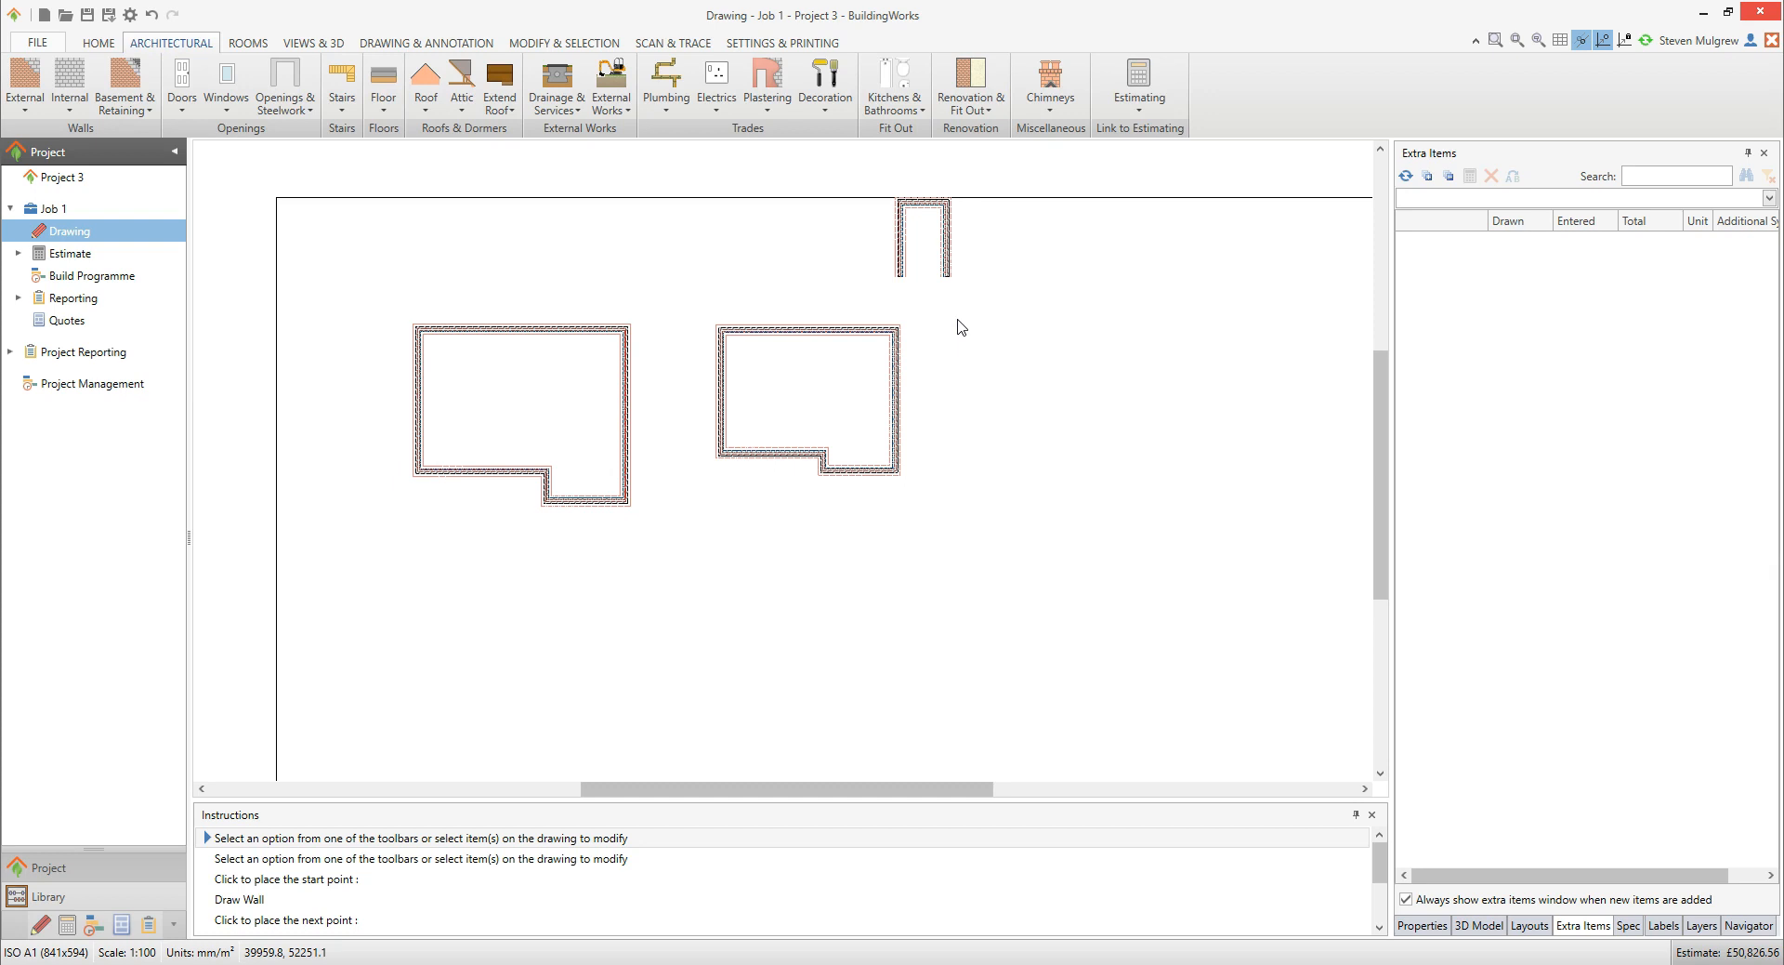
left_click_drag(976, 302, 871, 183)
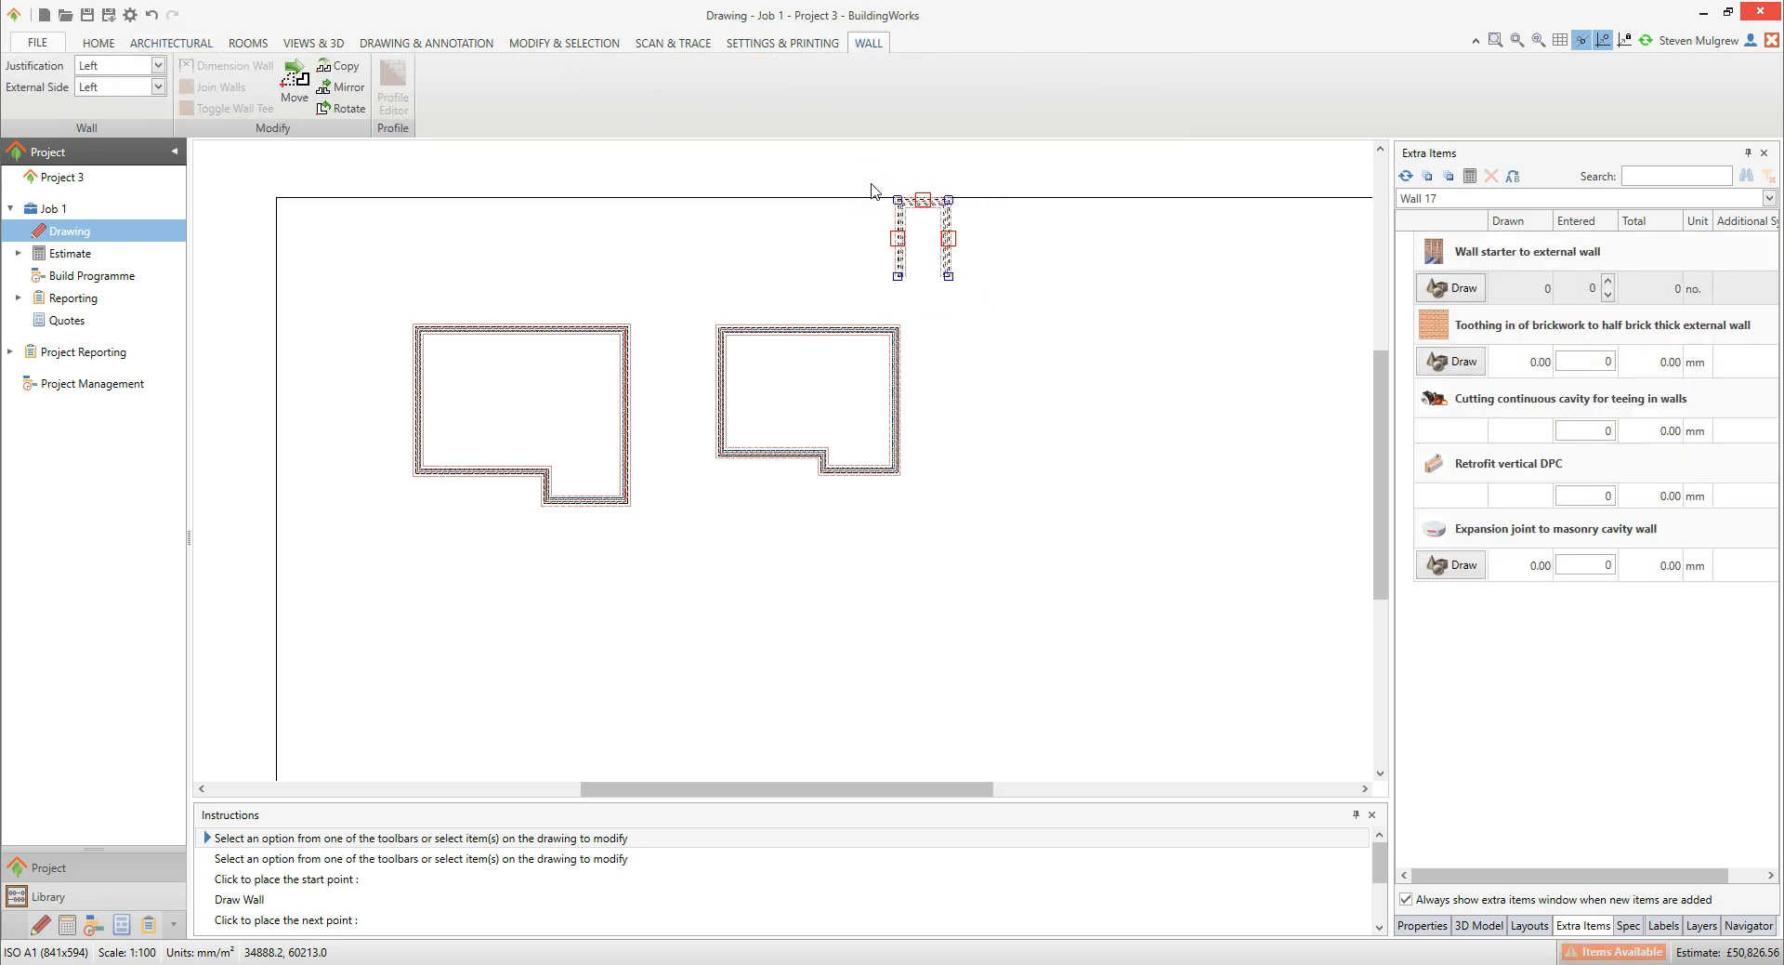
key("Delete")
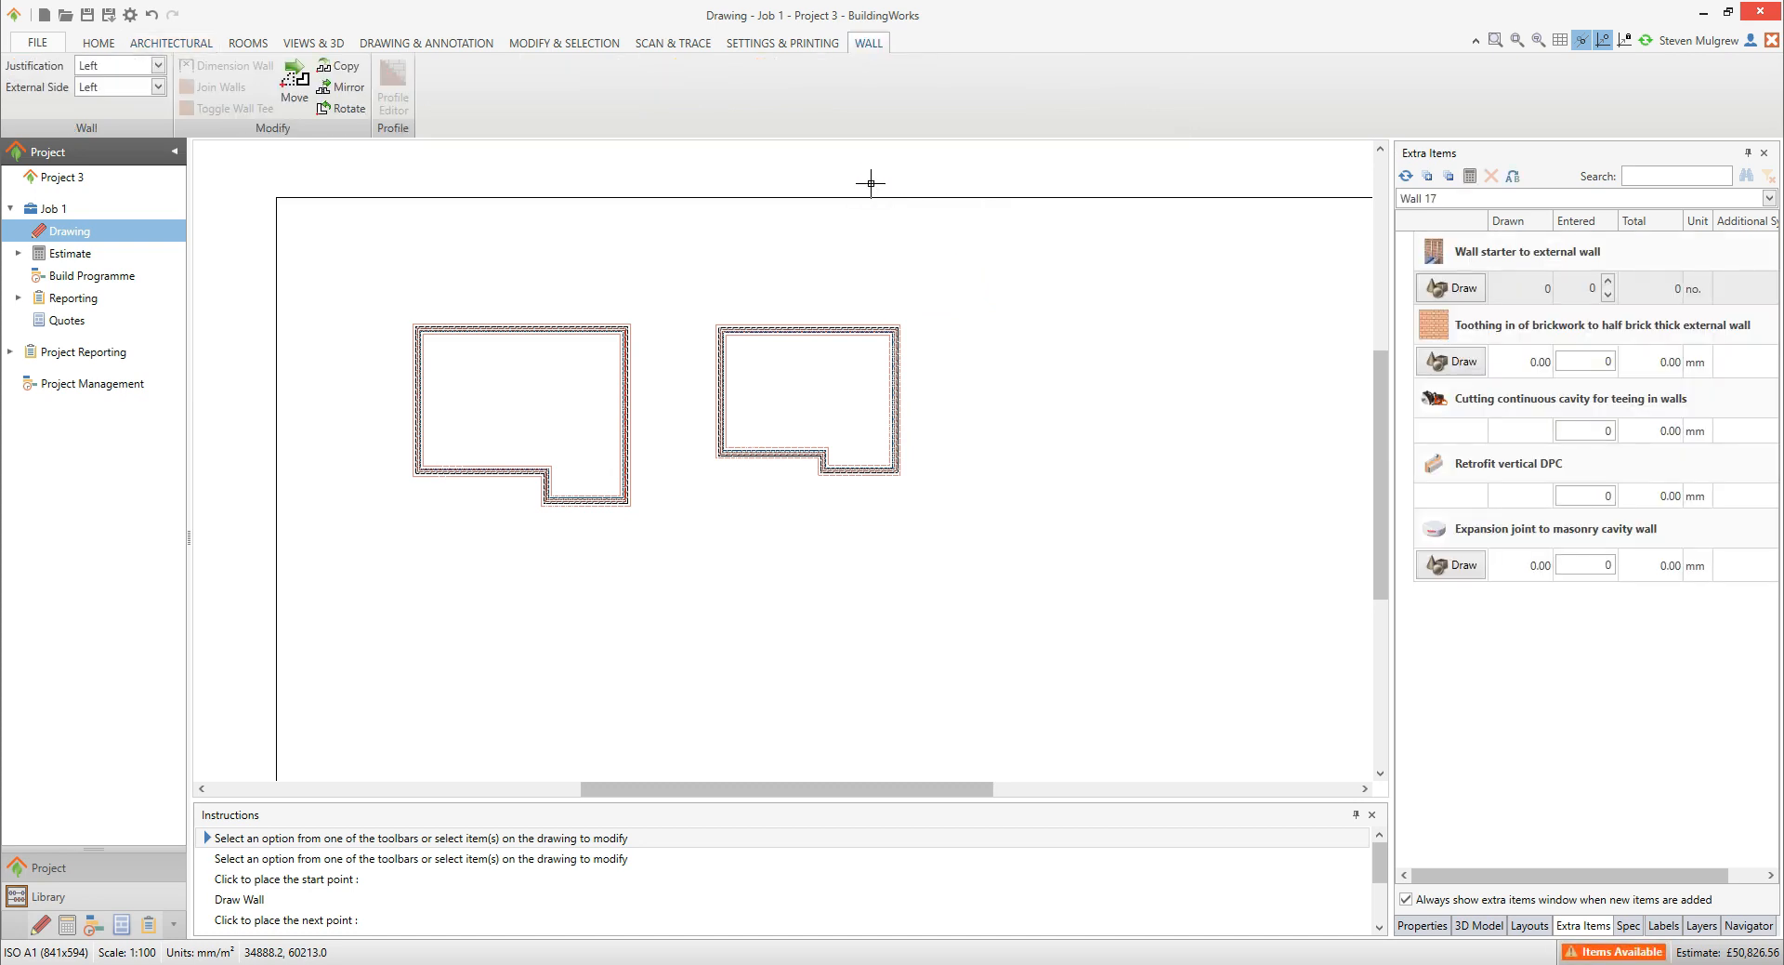